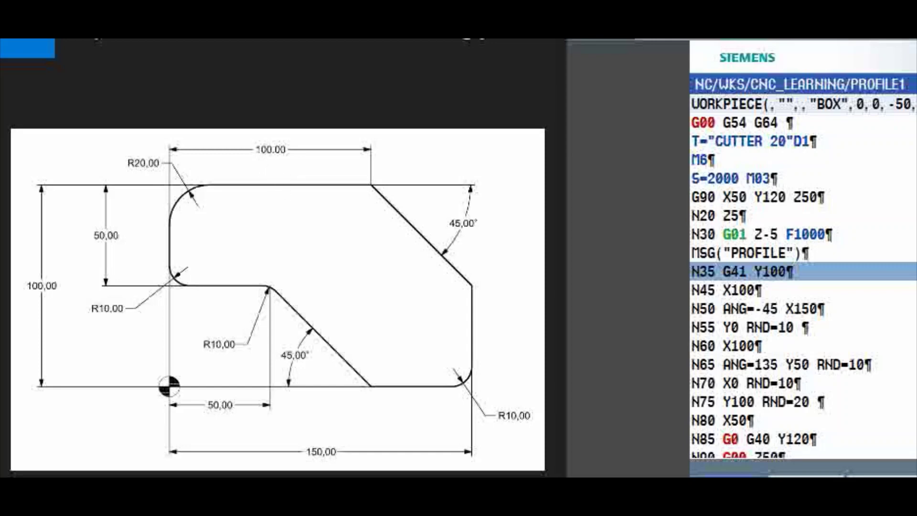
Step: Scroll down through the PROFILE1 contour blocks beside the part drawing
scroll(803, 277, "down", 1)
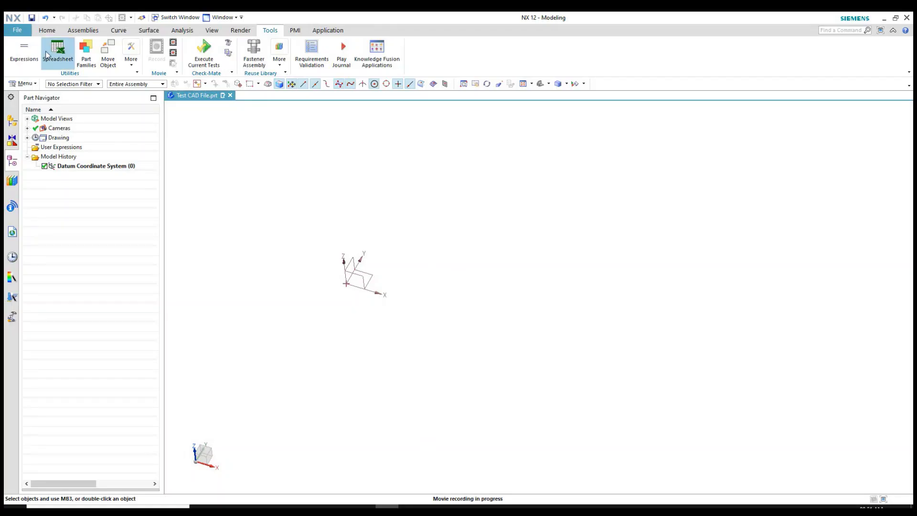
Step: Start a new sketch on the default XY plane
scroll(27, 50, "up", 7)
left_click(26, 49)
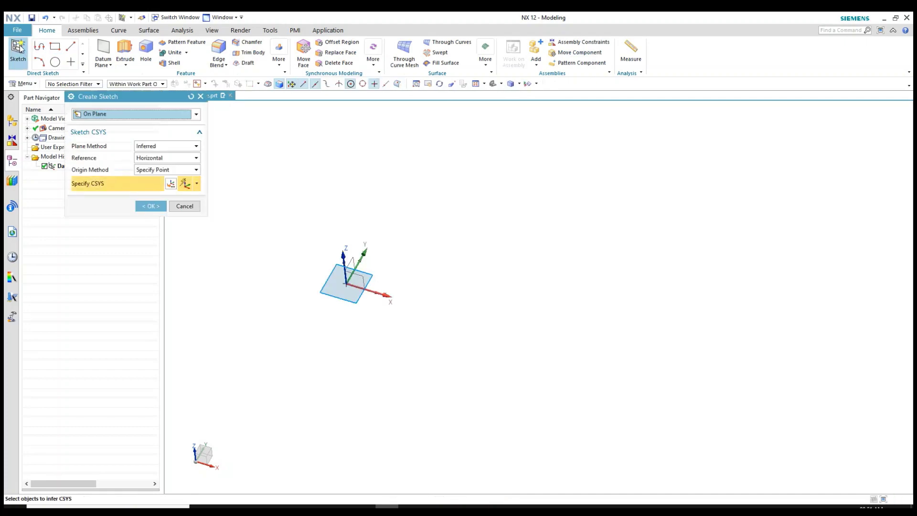
left_click(150, 207)
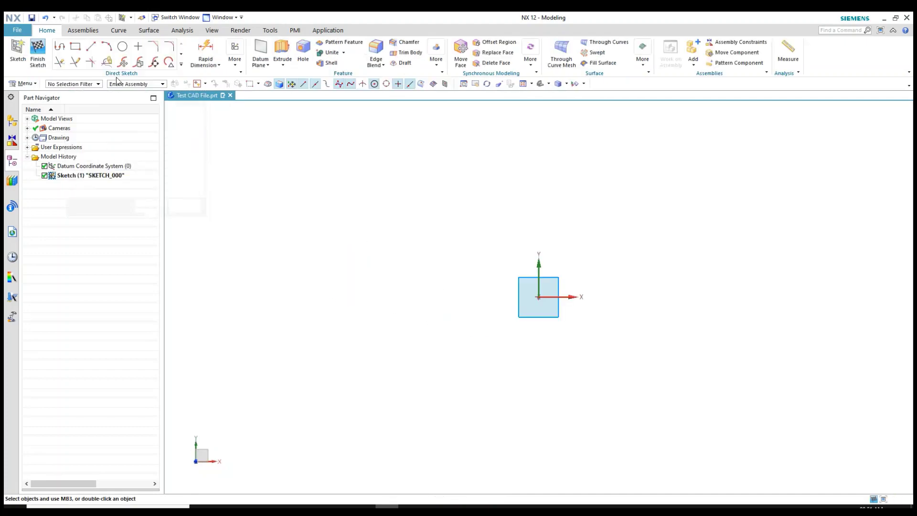
Step: Draw the closed stepped outline with two diagonal edges, joining its end to the left edge
left_click(503, 278)
left_click(501, 204)
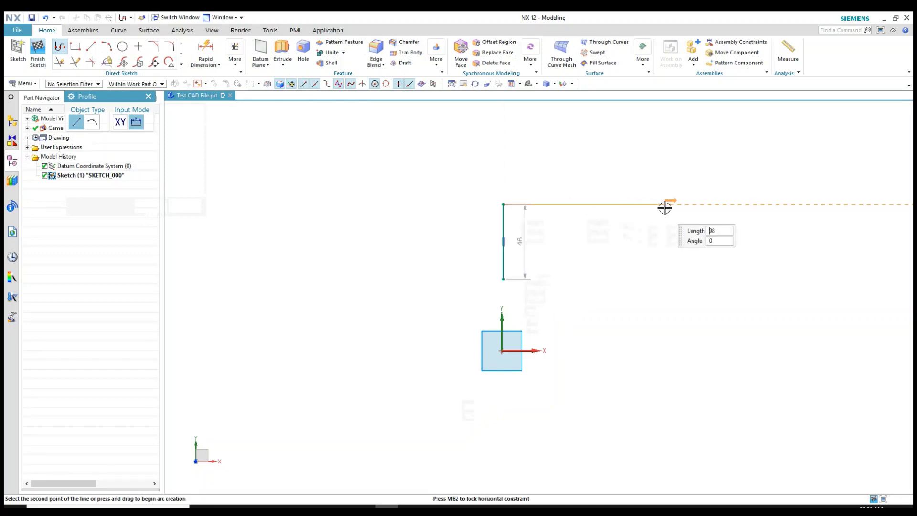
left_click(687, 204)
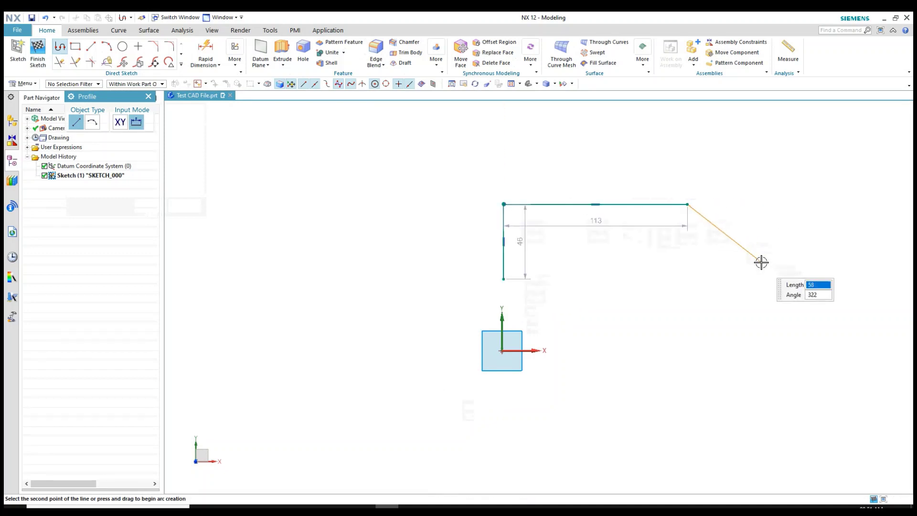
left_click(761, 262)
middle_click(759, 364)
left_click(717, 366)
left_click(661, 368)
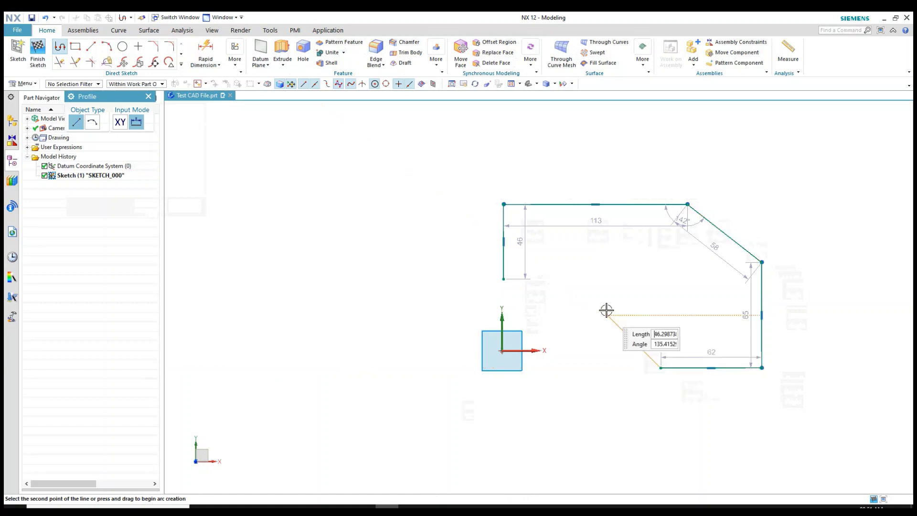
left_click(595, 298)
left_click(519, 297)
key("Escape")
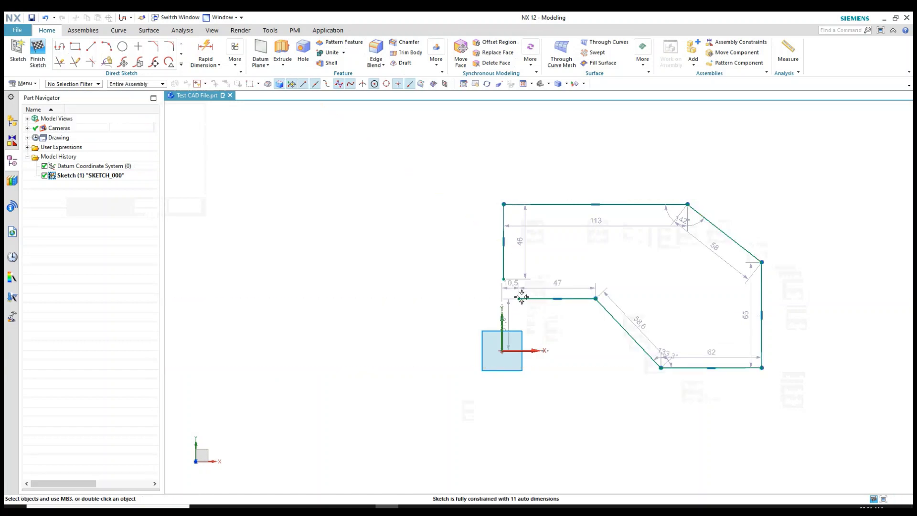
left_click_drag(520, 298, 503, 279)
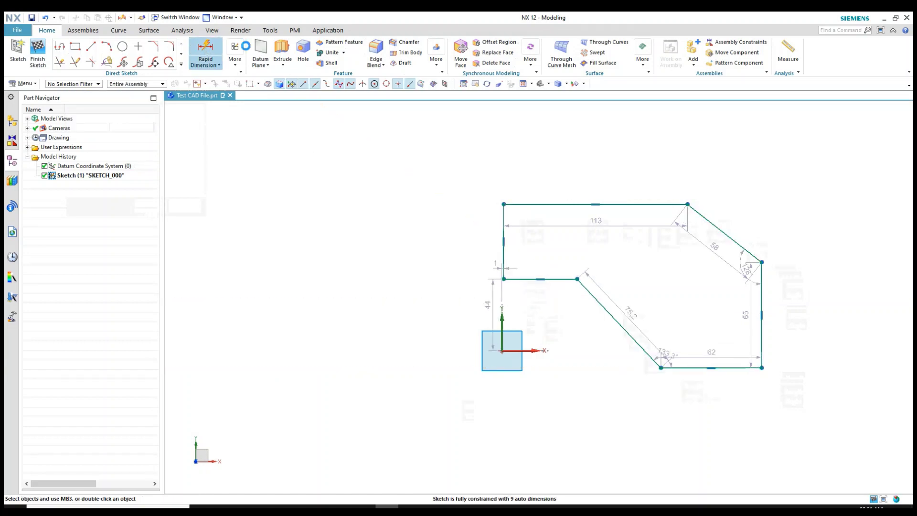
Step: Put the bottom edge on the X axis, the left edge on the Y axis, left height 50
left_click(205, 50)
left_click(692, 368)
left_click(520, 356)
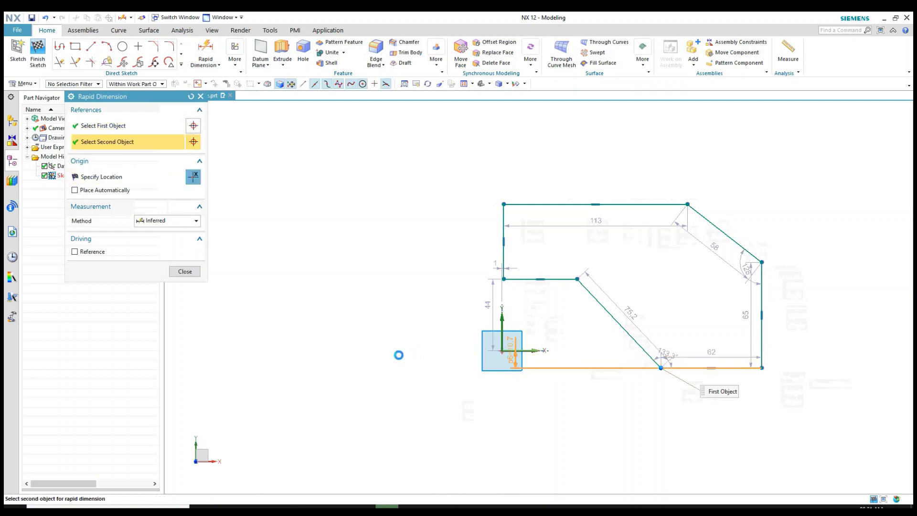
left_click(395, 359)
type("0")
key("Return")
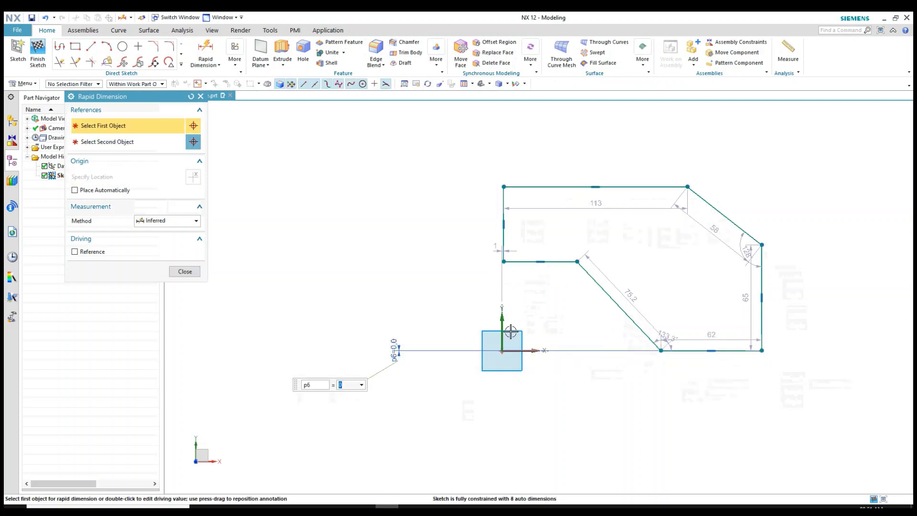
left_click(502, 308)
left_click(507, 214)
left_click(430, 263)
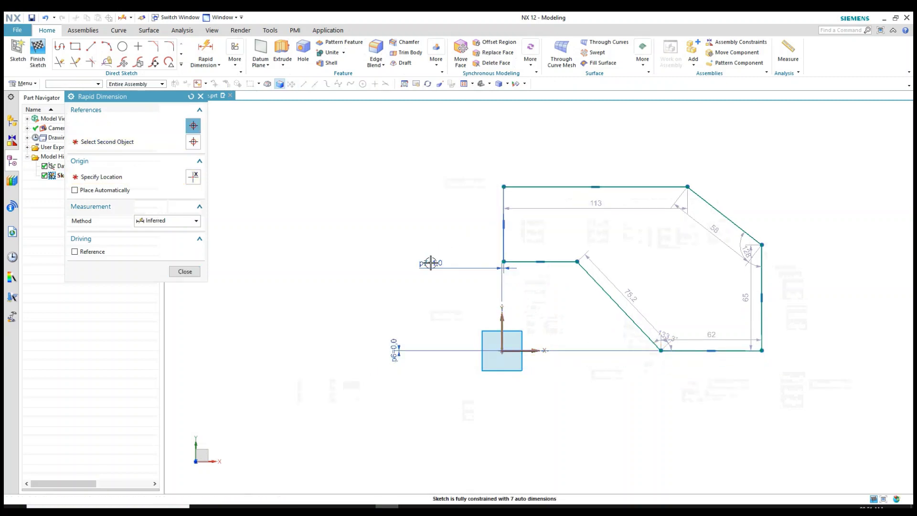
left_click(502, 199)
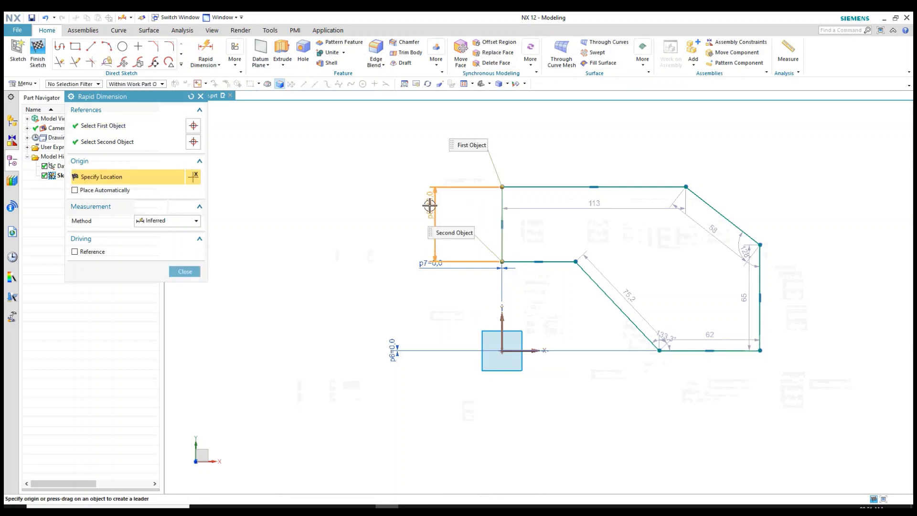
left_click(434, 206)
type("50")
key("Return")
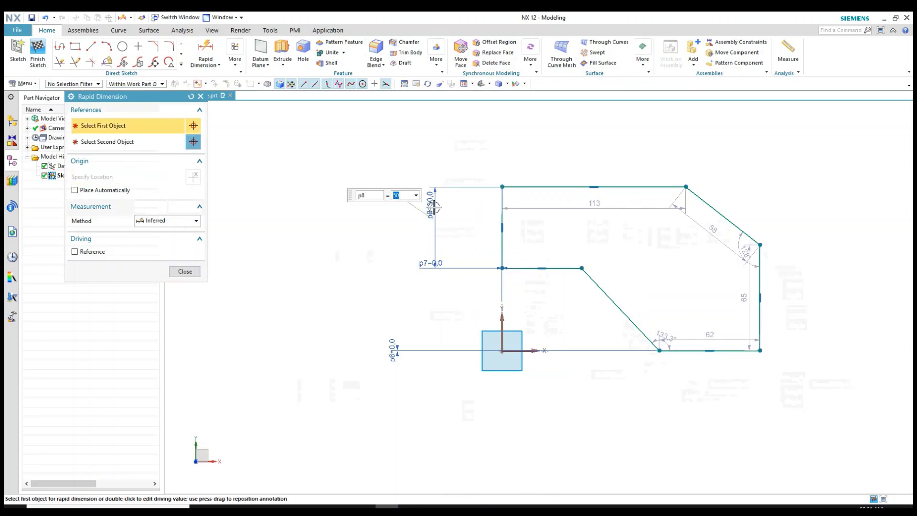
Step: Set the overall width to 150 and the step length to 50
left_click(506, 221)
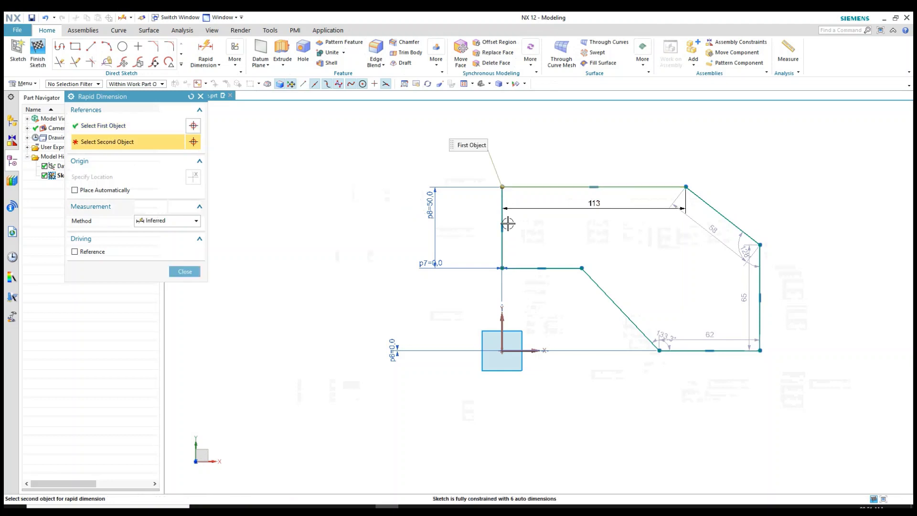
left_click(759, 275)
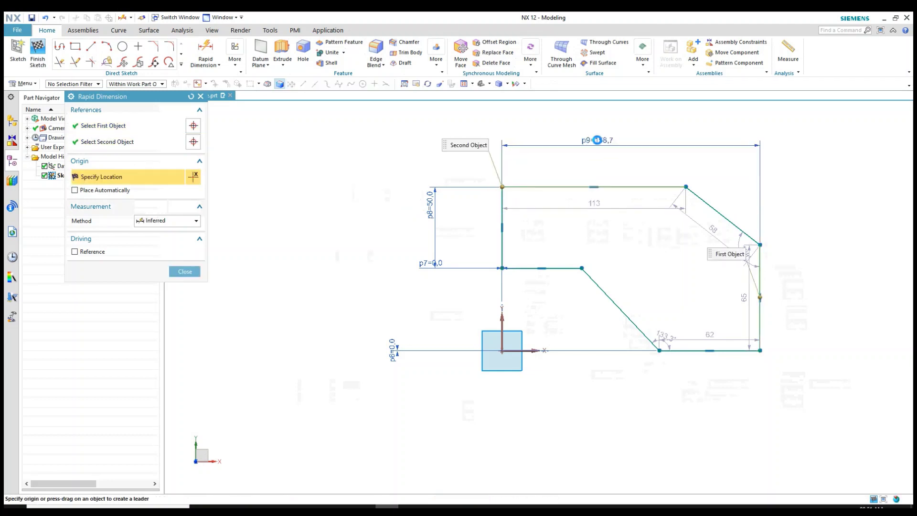
left_click(597, 140)
type("150")
key("Return")
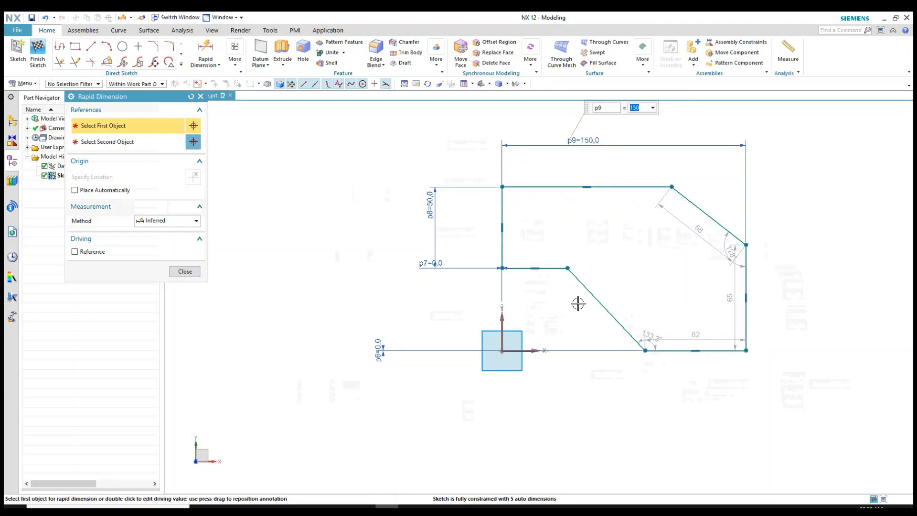
left_click(549, 268)
left_click(476, 311)
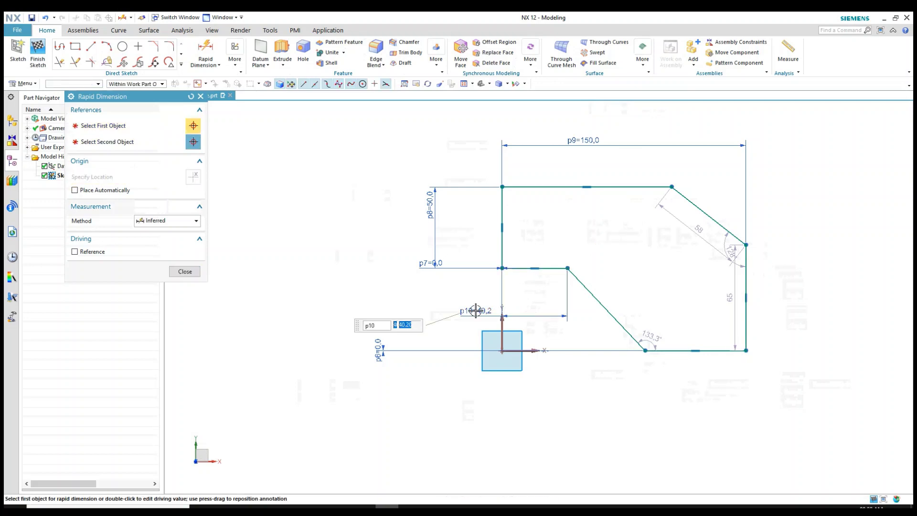
type("50")
key("Return")
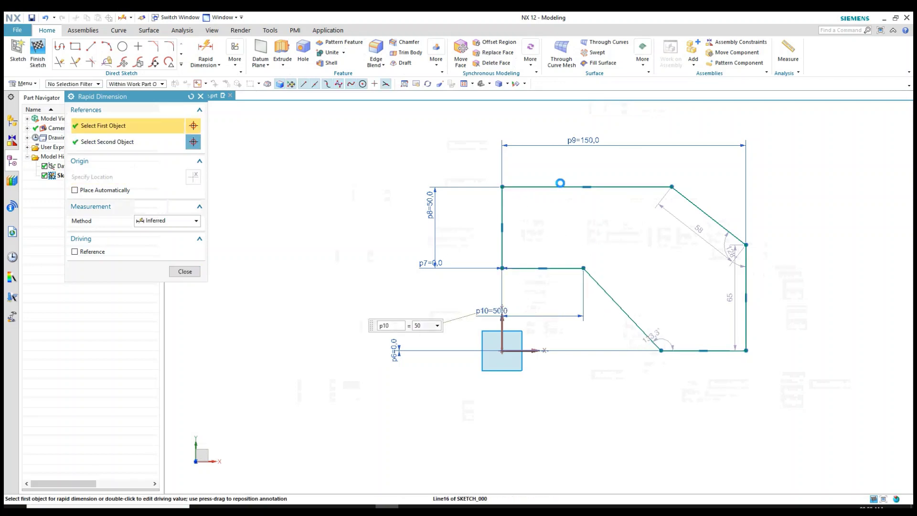
Step: Make the top edge 100 long and the overall height 100
left_click(560, 183)
left_click(570, 160)
type("100")
key("Return")
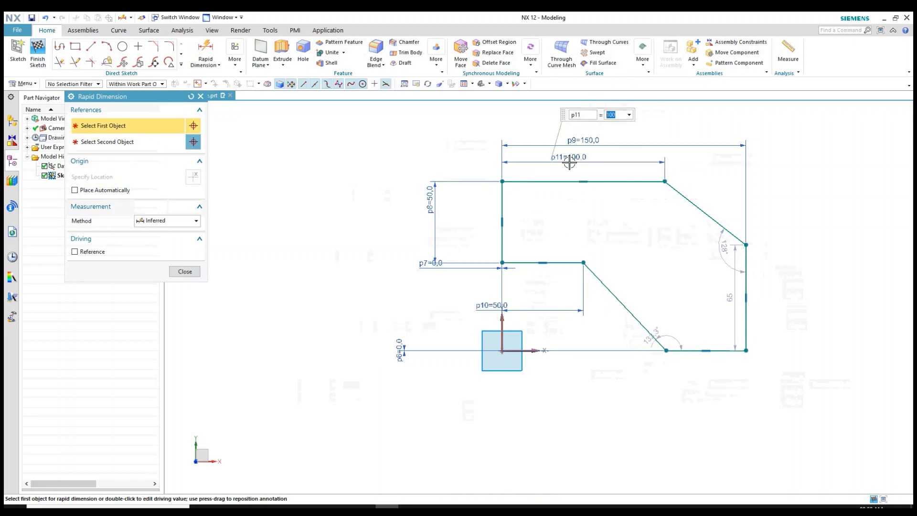
left_click(635, 182)
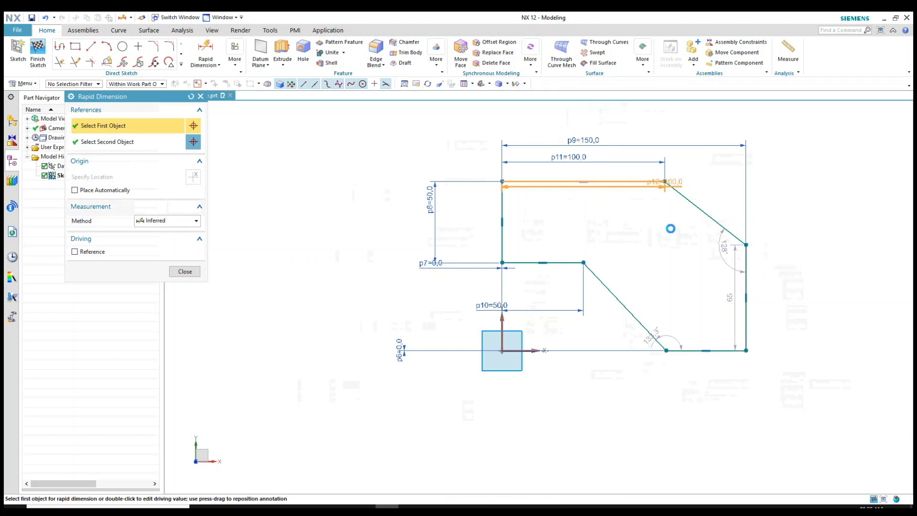
left_click(706, 349)
left_click(825, 275)
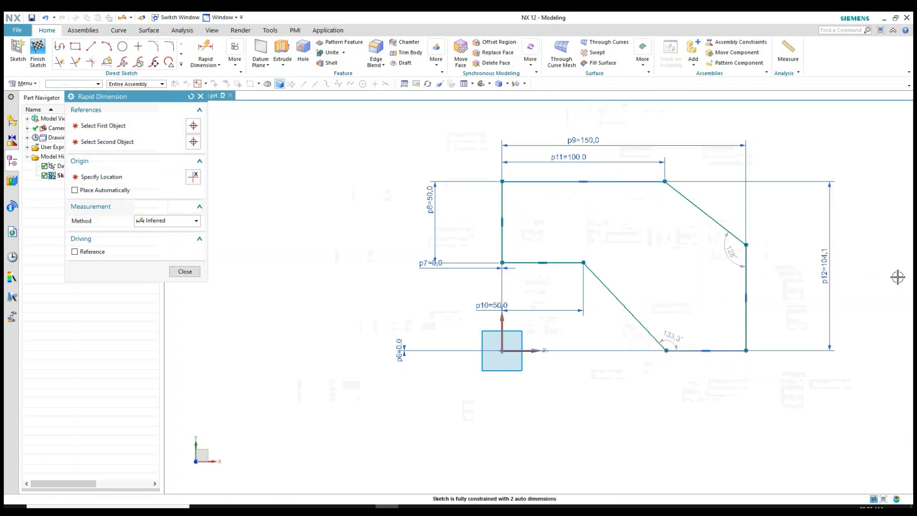
type("100")
key("Return")
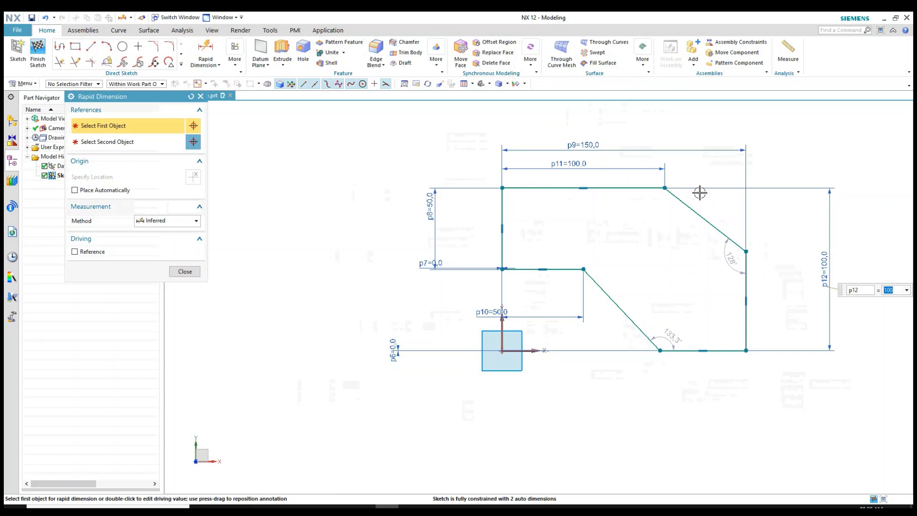
Step: Set both diagonal edges to 45° and finish dimensioning
left_click(641, 188)
left_click(705, 215)
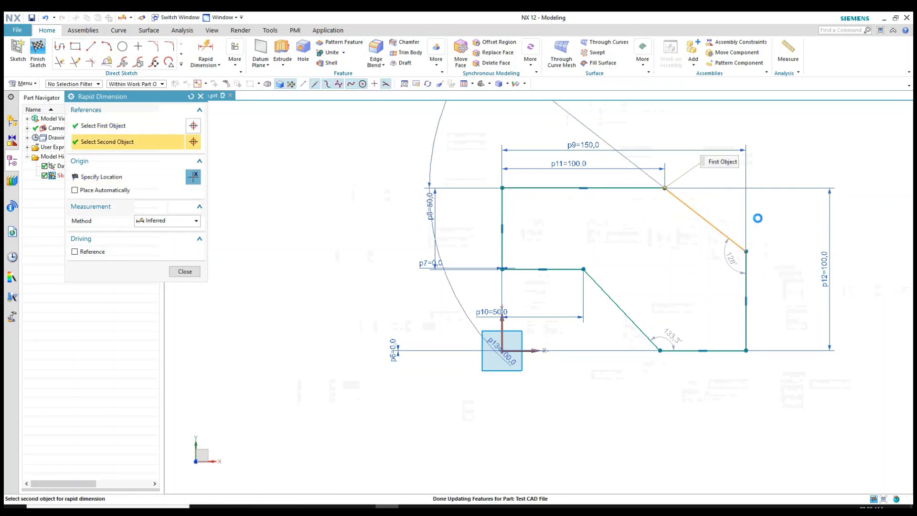
left_click(768, 221)
type("45")
key("Return")
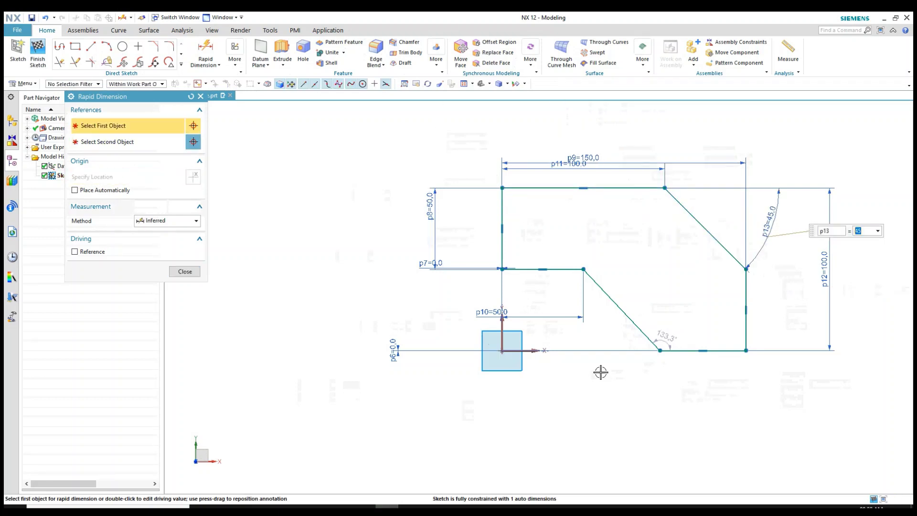
left_click(659, 347)
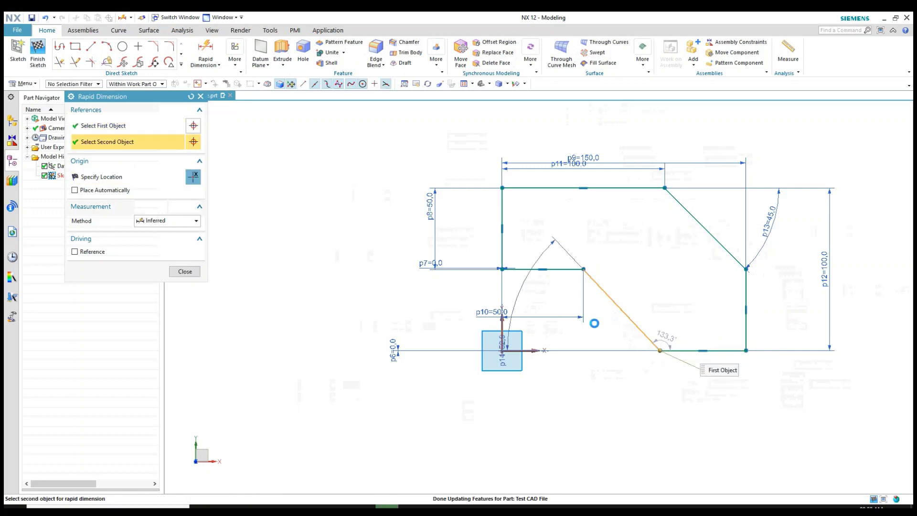
left_click(584, 308)
left_click(593, 325)
type("45")
key("Return")
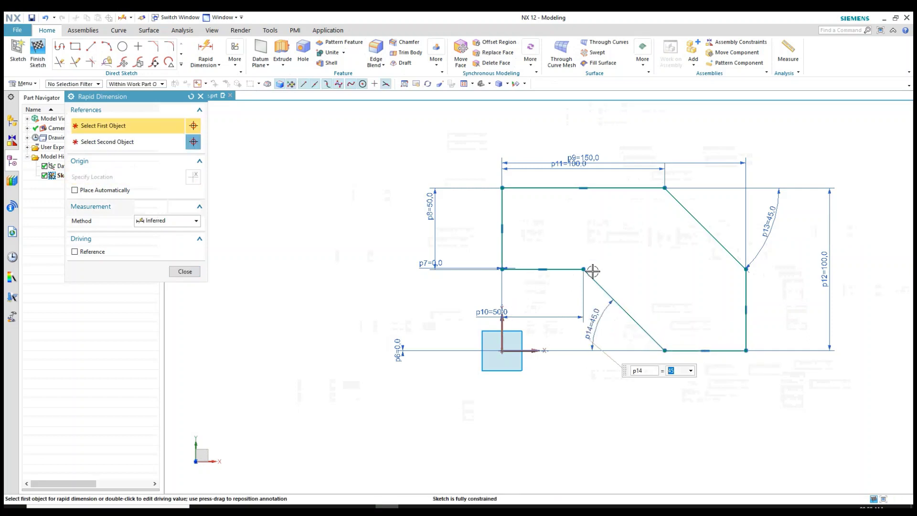
key("Escape")
Step: Attempt fillets at the two inner step corners, then undo the unintended tiny fillets
left_click(170, 47)
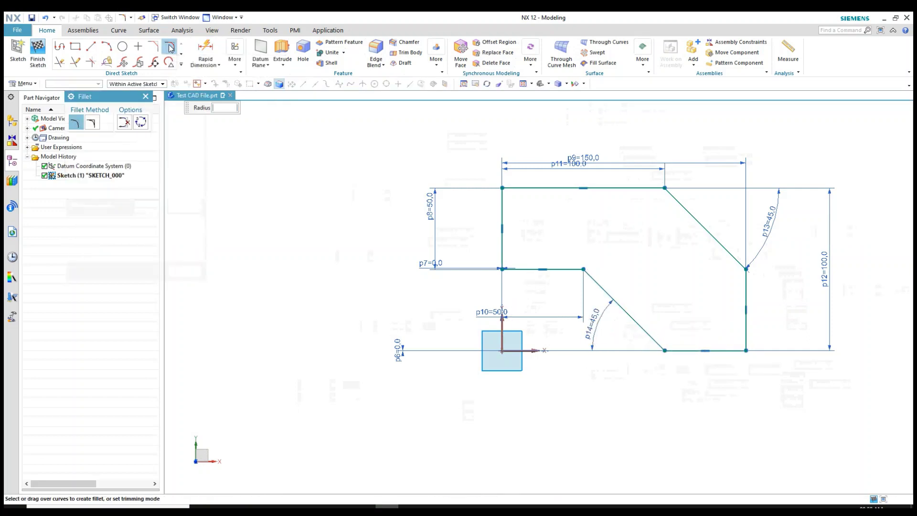
type("0.25")
left_click(502, 269)
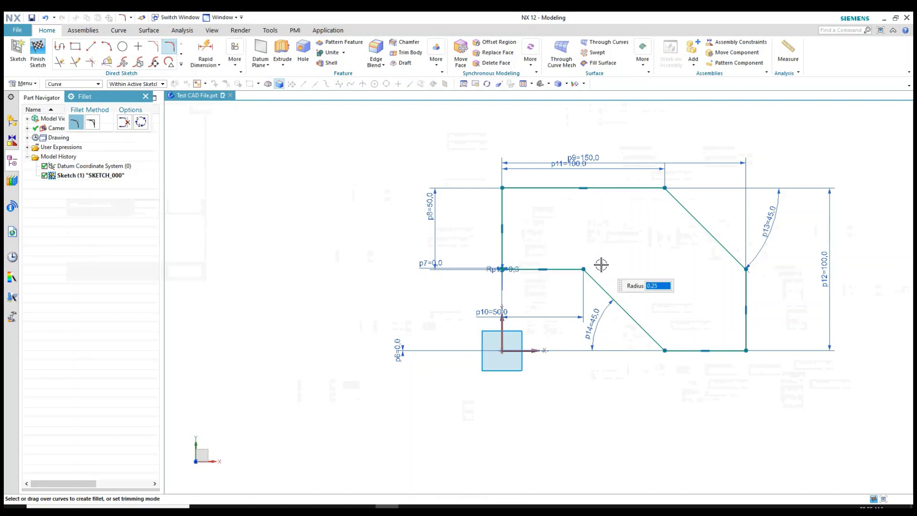
left_click(583, 269)
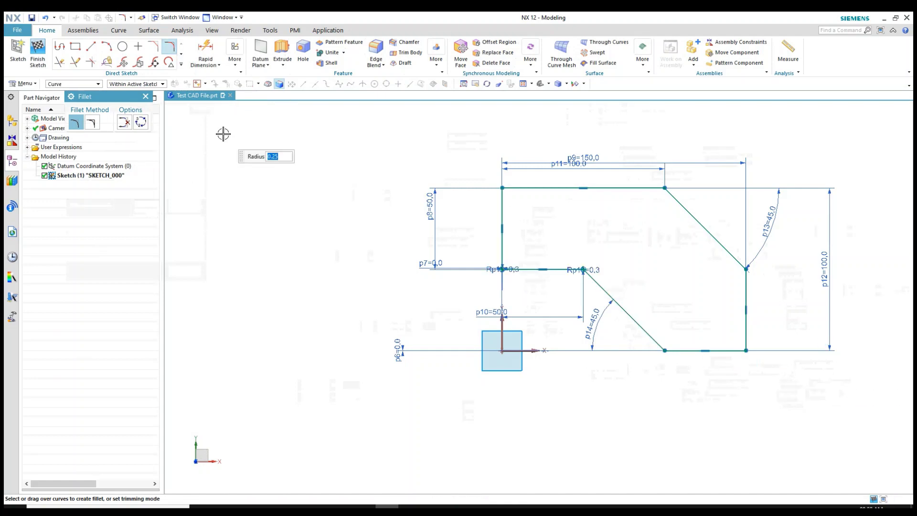
key("Escape")
key("ctrl+z")
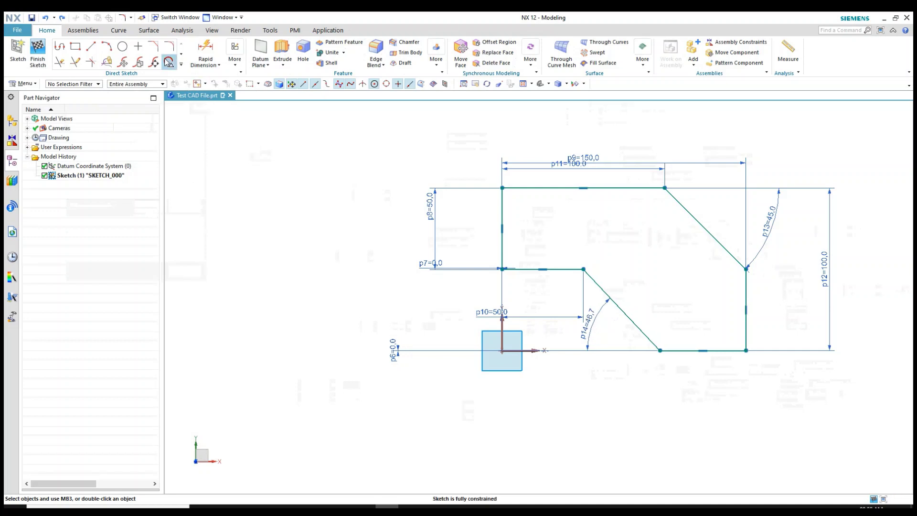
Step: Fillet two inner corners and bottom-right at R10, top-left at R20, and finish the sketch
left_click(168, 47)
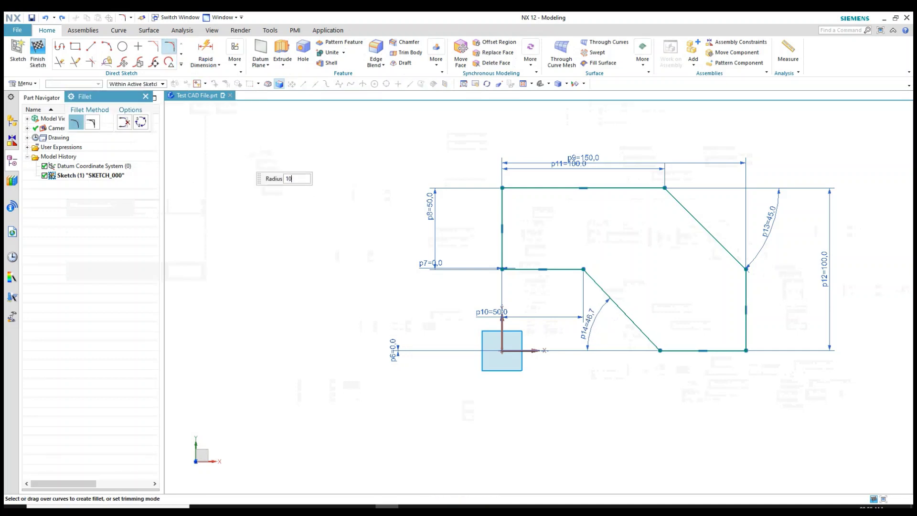
left_click(502, 268)
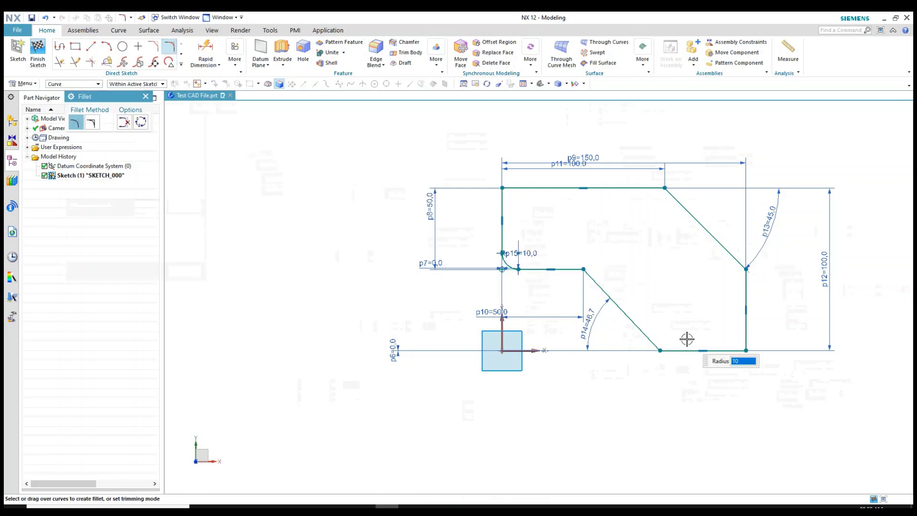
left_click(583, 269)
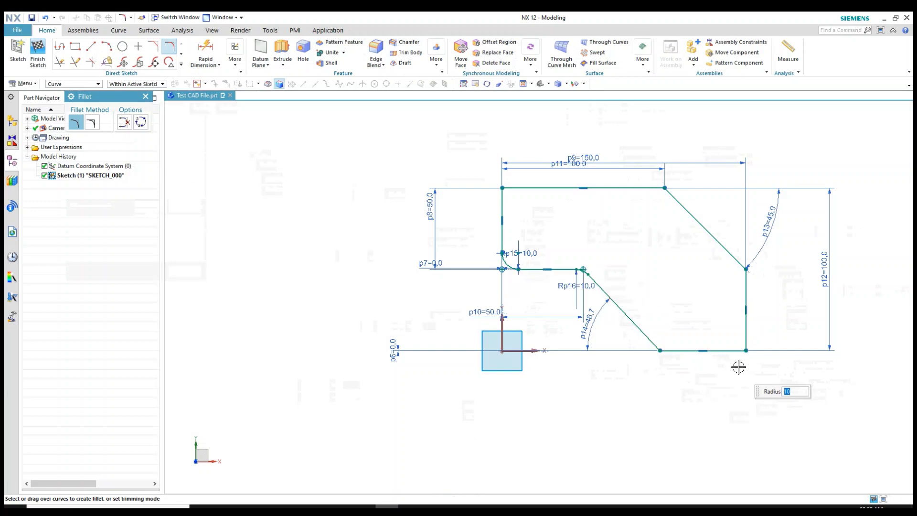
left_click(748, 349)
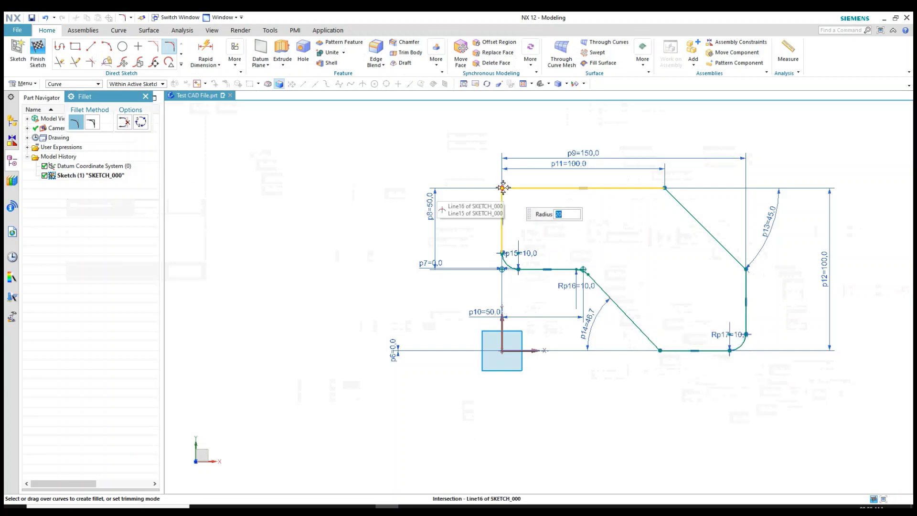
left_click(503, 187)
middle_click(410, 170)
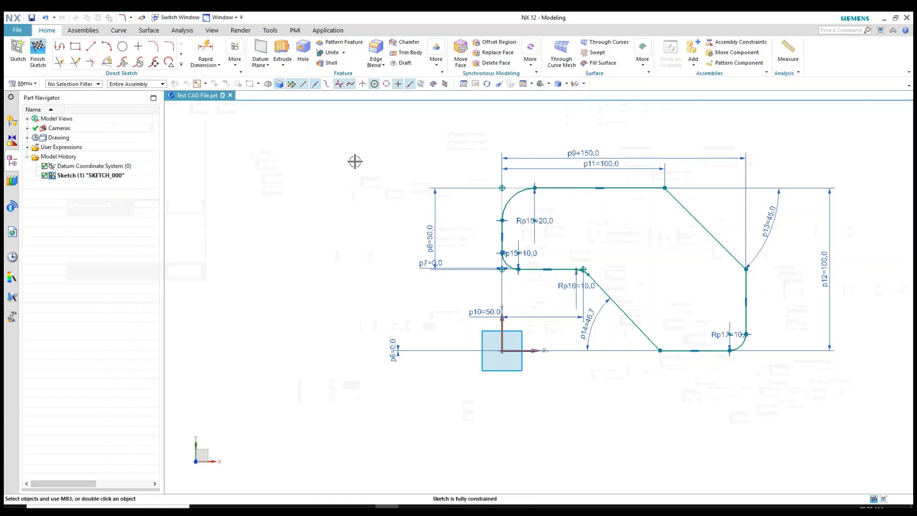
left_click(37, 47)
mouse_move(430, 267)
middle_mouse_down()
mouse_move(469, 292)
mouse_move(454, 303)
mouse_move(461, 283)
mouse_move(444, 284)
mouse_move(453, 291)
middle_mouse_up()
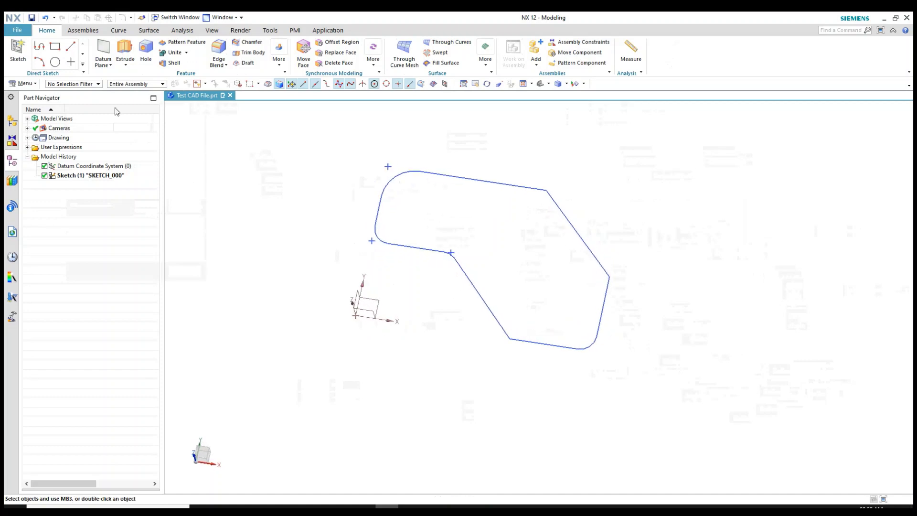
Step: Switch to Manufacturing and insert a PLANAR_PROFILE operation under WORKPIECE
left_click(17, 30)
left_click(144, 241)
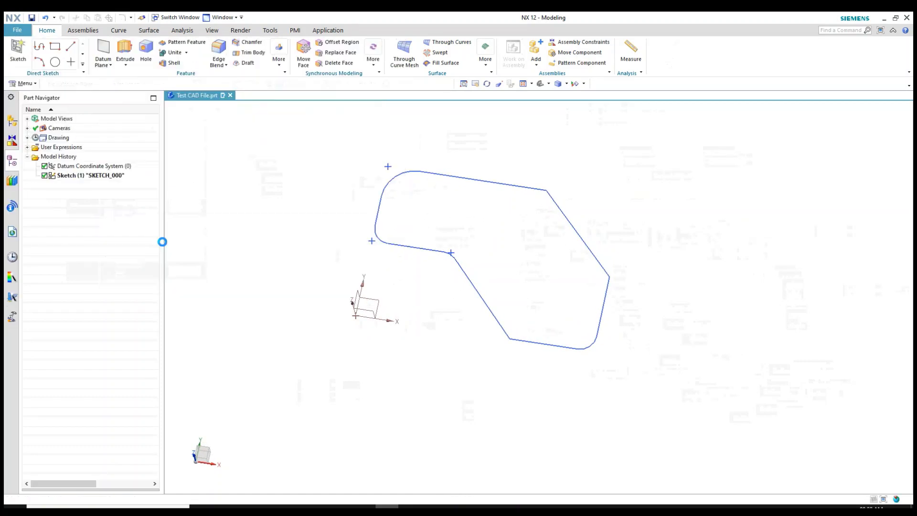
left_click(19, 183)
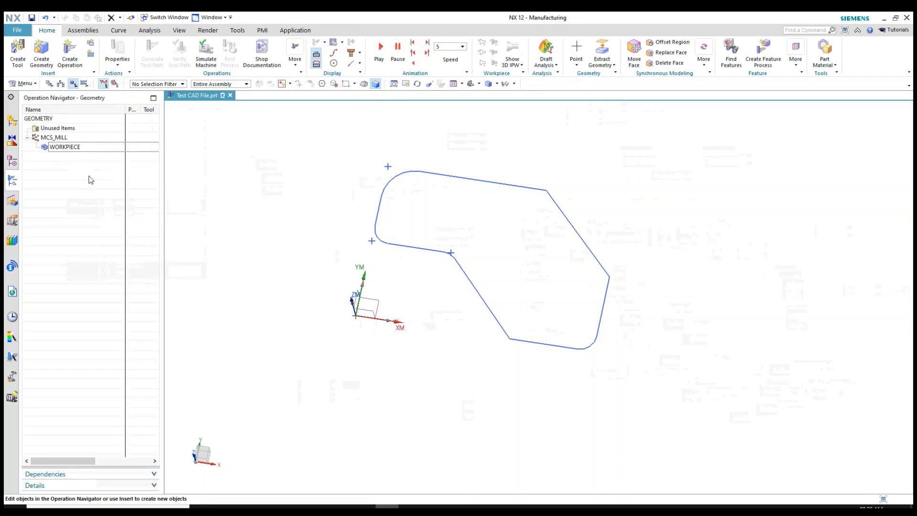
right_click(73, 147)
left_click(173, 270)
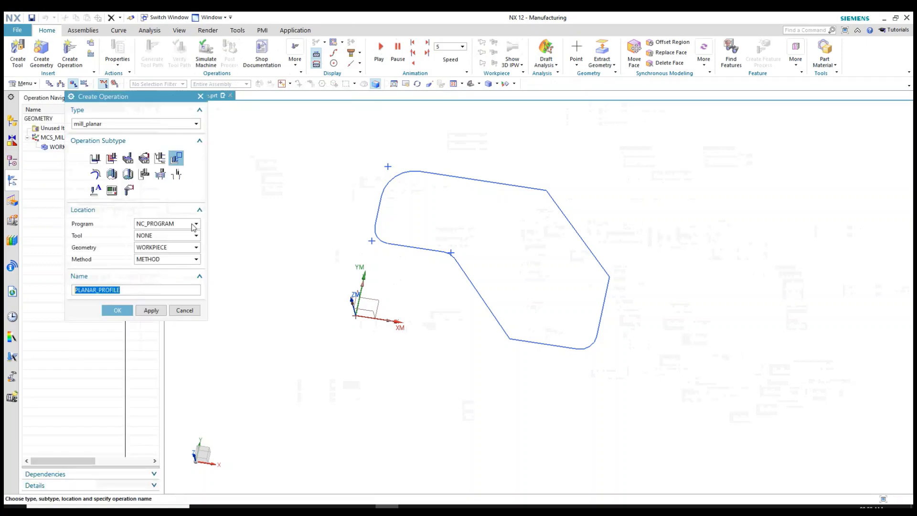
left_click(118, 311)
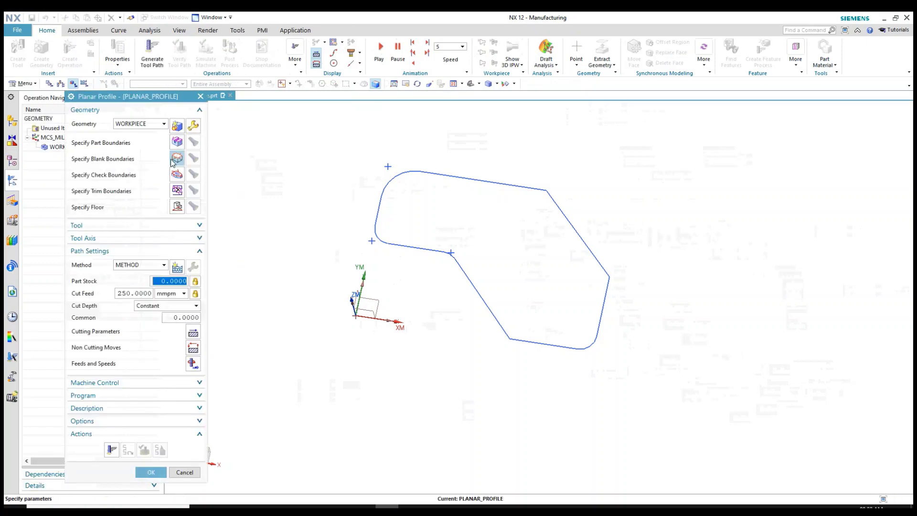
Step: Define the part boundary from the sketch's connected curves
left_click(174, 142)
left_click(191, 124)
left_click(154, 135)
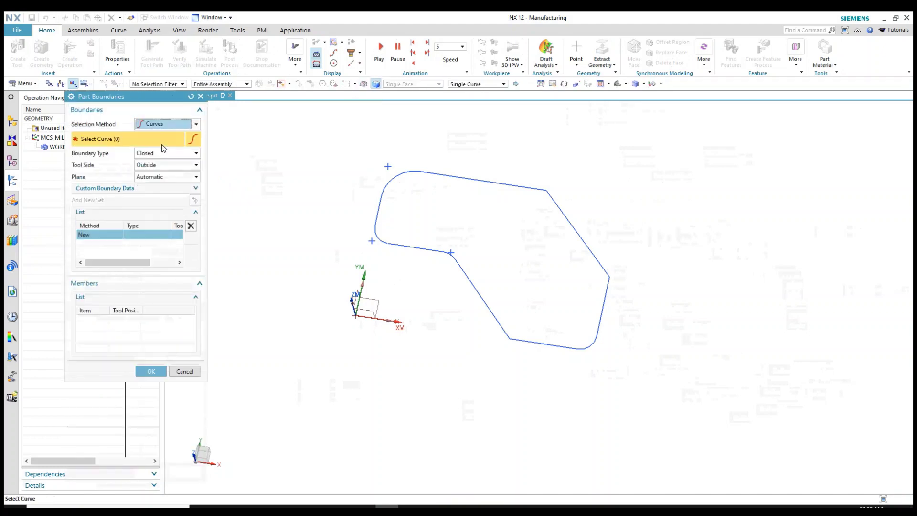
left_click(492, 84)
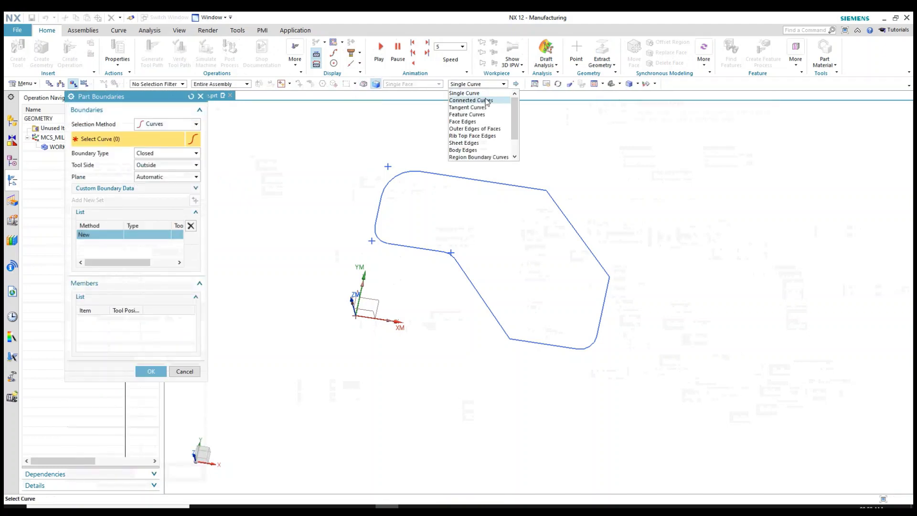
left_click(487, 102)
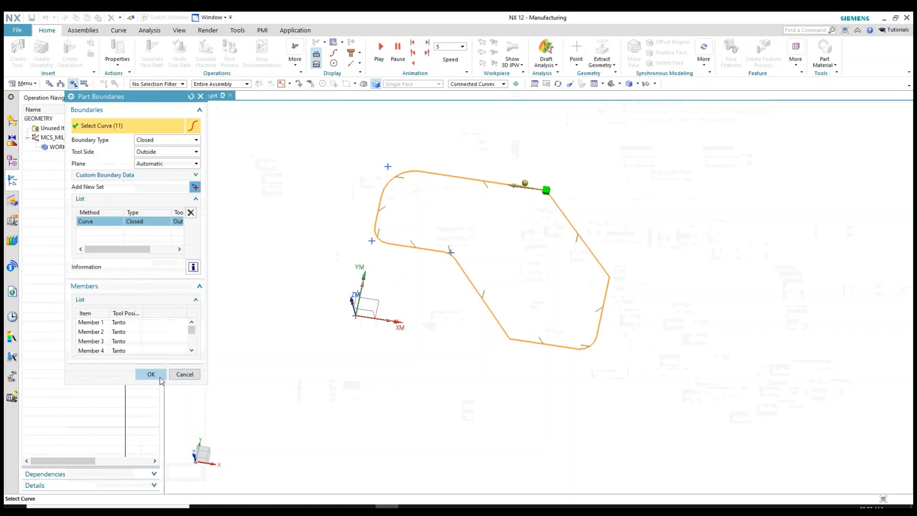
left_click(151, 374)
left_click(185, 472)
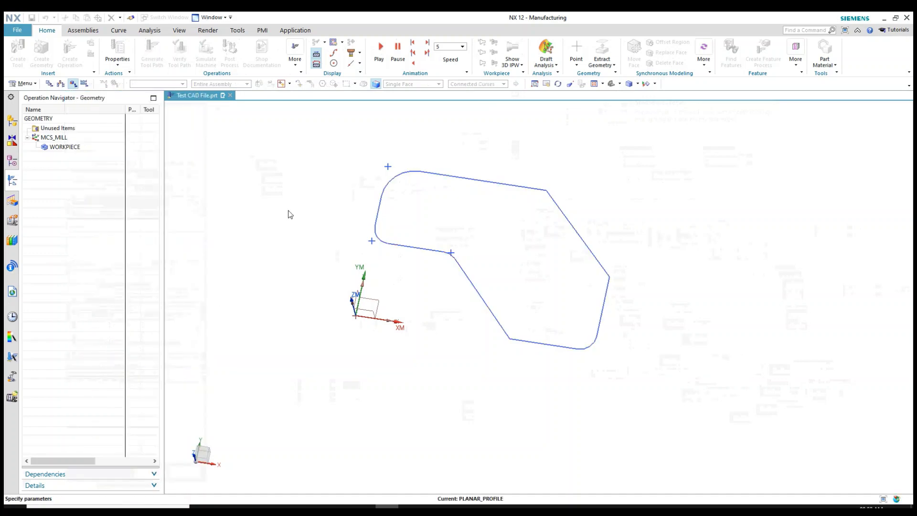
Step: Set the operation floor to the XY plane offset 10 mm and begin a new tool
left_click(379, 301)
type("10")
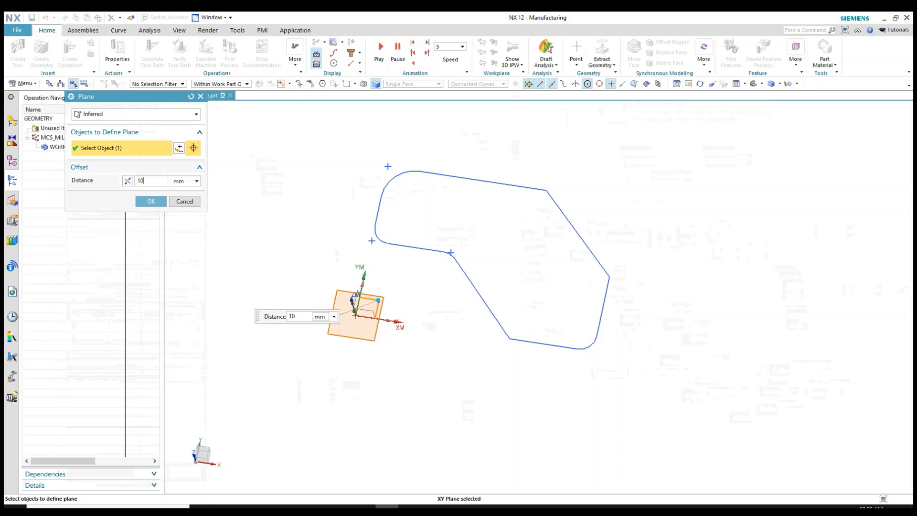
left_click(151, 201)
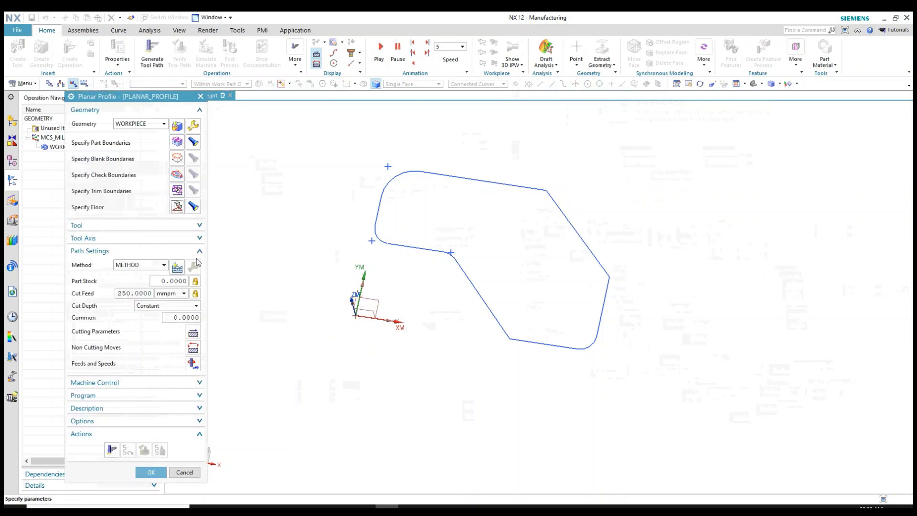
left_click(174, 225)
left_click(176, 242)
type("DIA10ENDMILL")
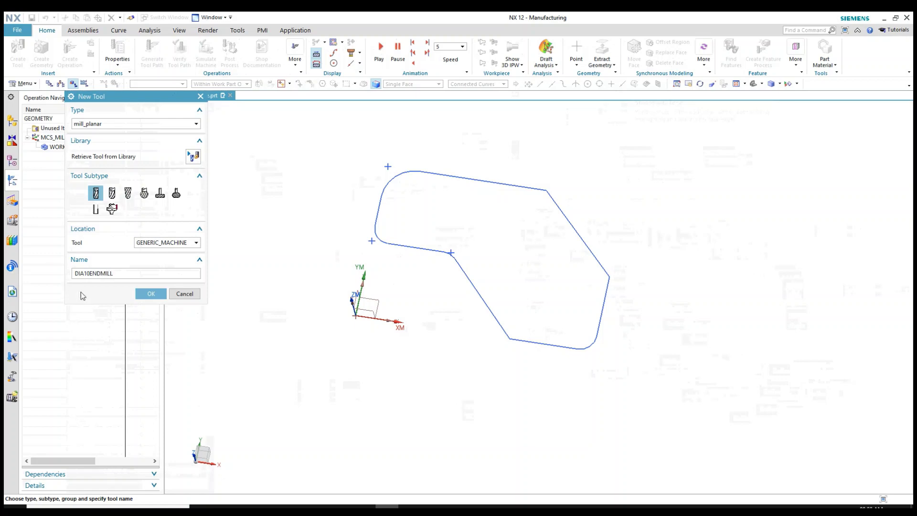
Step: Create the DIA10ENDMILL end mill and generate the profile tool path
left_click(146, 295)
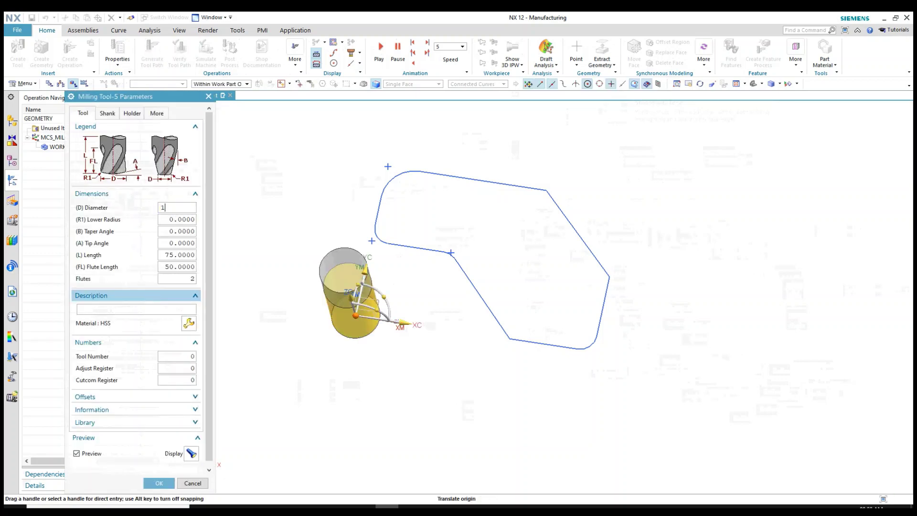
left_click(159, 482)
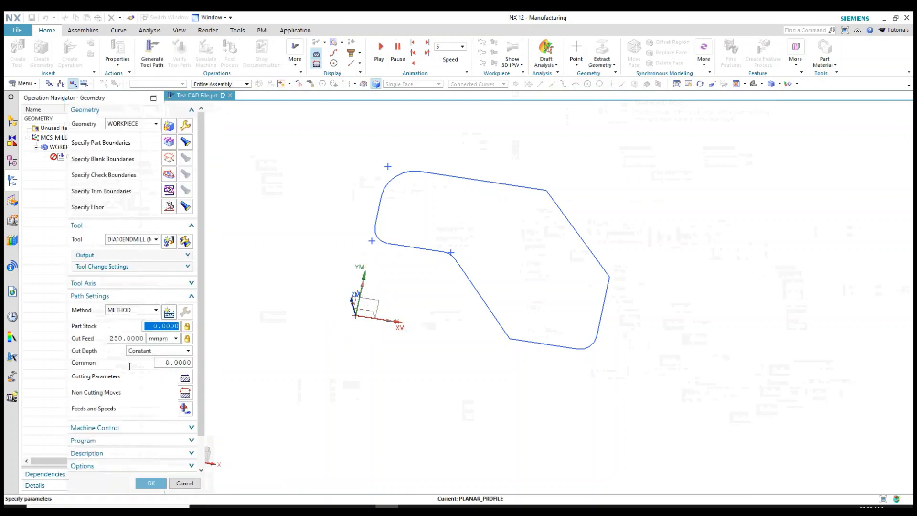
scroll(109, 395, "down", 3)
left_click(112, 461)
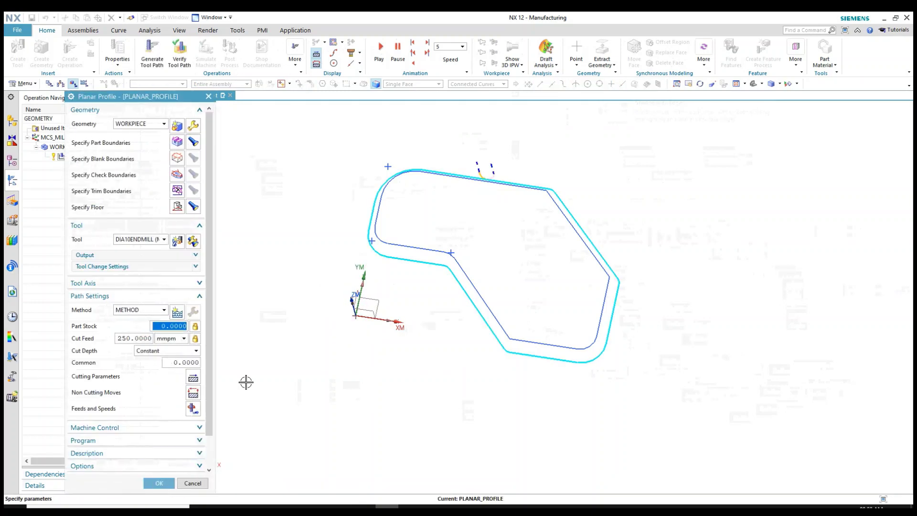
middle_click(293, 319)
key("F8")
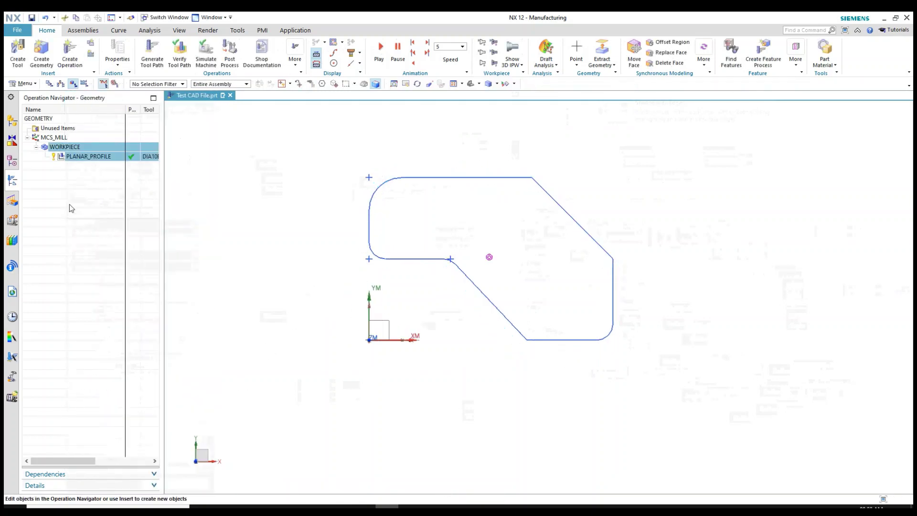
Step: Replay the PLANAR_PROFILE tool path step by step to its end
double_click(97, 157)
scroll(134, 443, "down", 3)
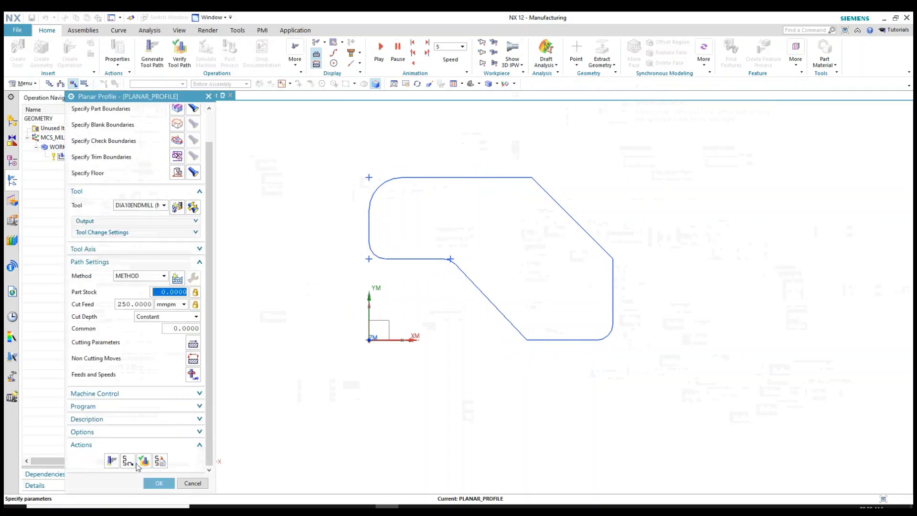
left_click(139, 461)
left_click(156, 466)
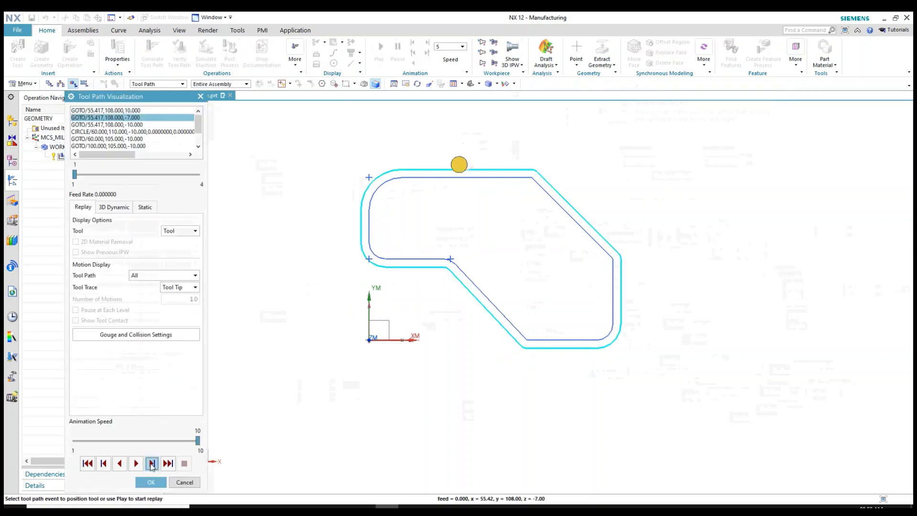
left_click(153, 466)
left_click(152, 467)
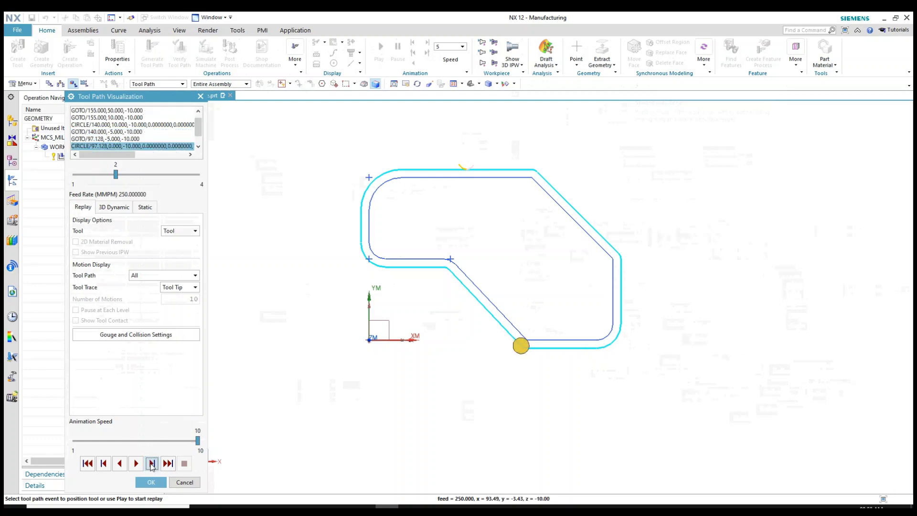
left_click(152, 466)
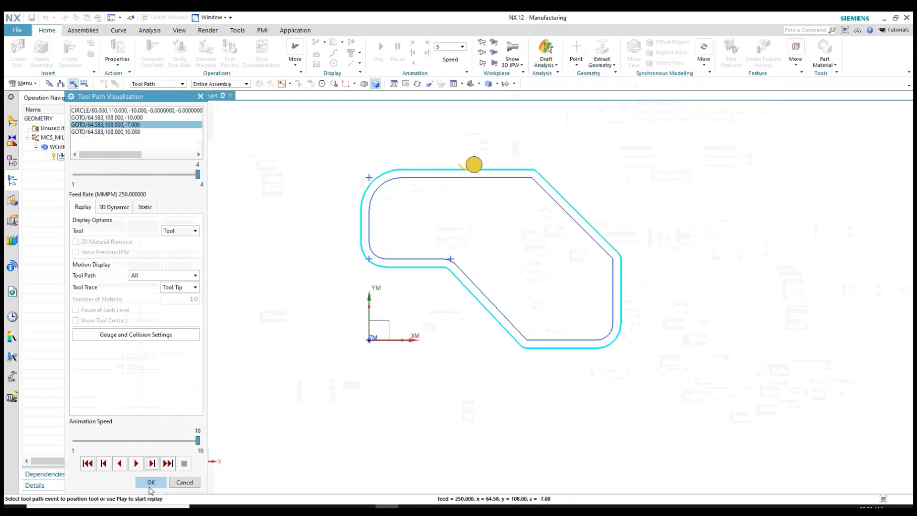
left_click(151, 482)
middle_click(363, 273)
mouse_move(340, 272)
middle_mouse_down()
mouse_move(352, 248)
mouse_move(336, 240)
middle_mouse_up()
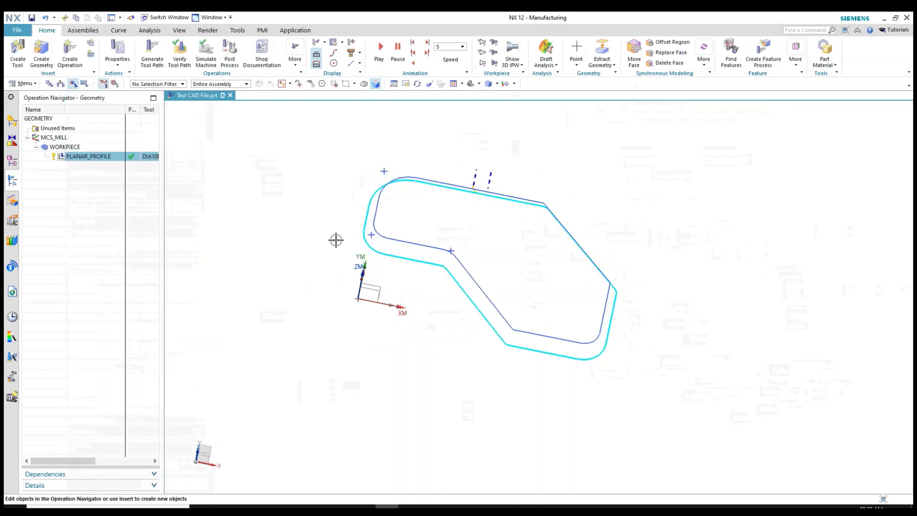
Step: Post-process PLANAR_PROFILE to the NC file 'Test from Sketch' and review the code
right_click(96, 165)
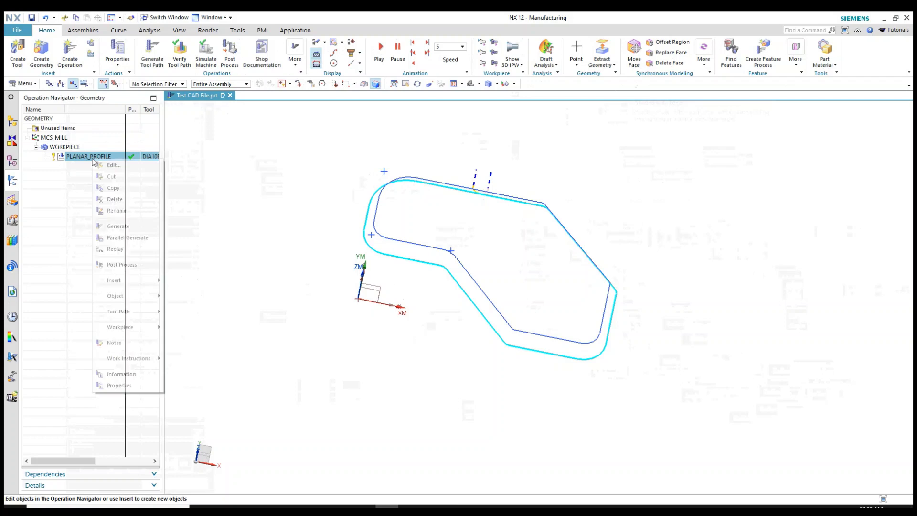
left_click(123, 264)
left_click(193, 257)
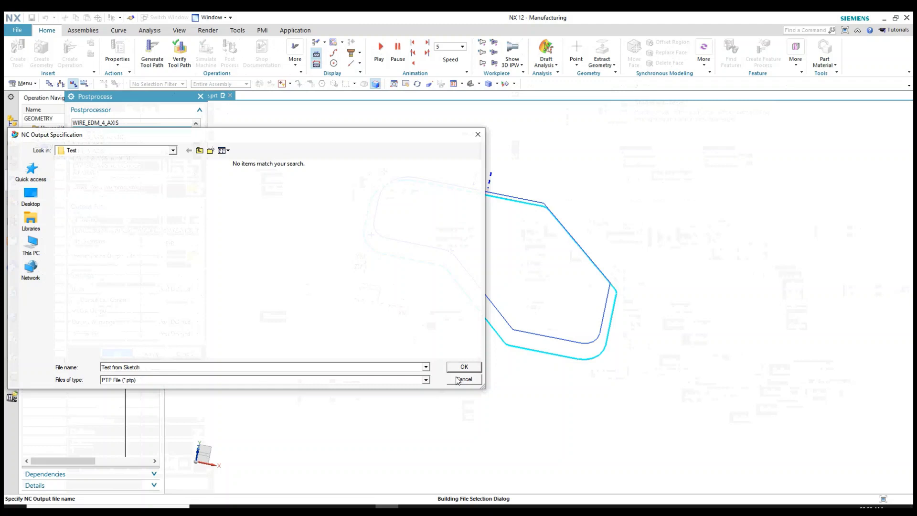
left_click(475, 368)
left_click(125, 352)
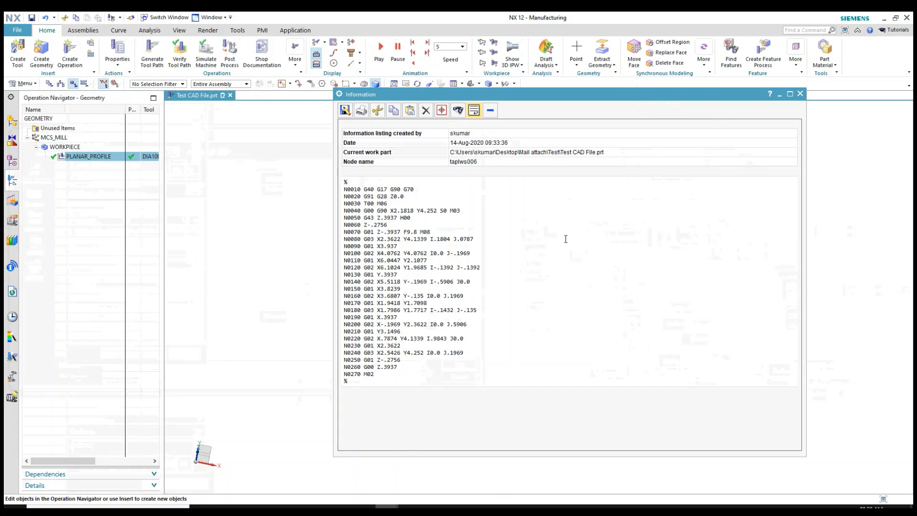
left_click_drag(382, 189, 402, 365)
left_click(374, 374)
Step: Return to Manufacturing and insert a mill_contour CAVITY_MILL operation
left_click(800, 94)
left_click(17, 30)
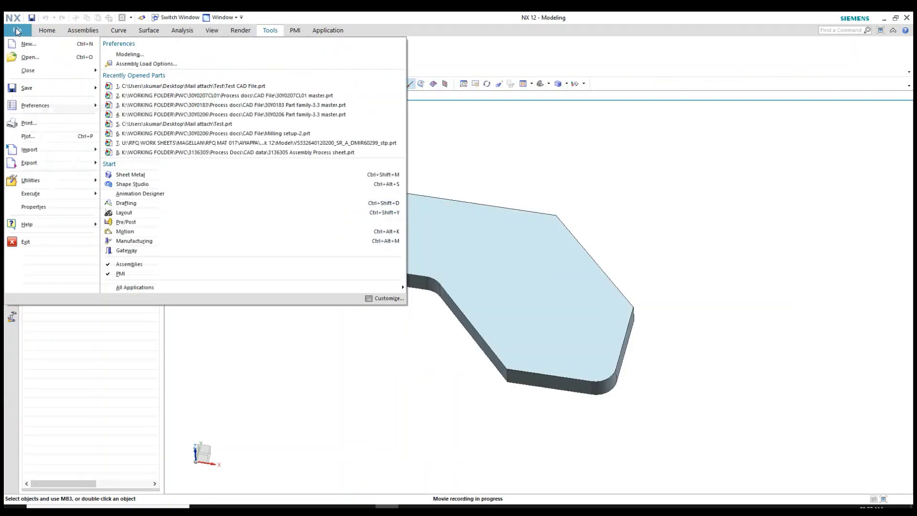
left_click(134, 241)
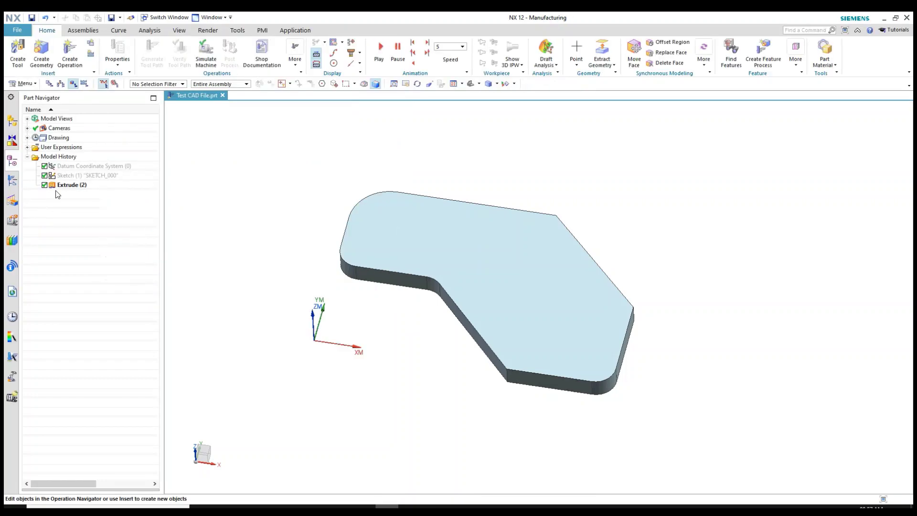
left_click(12, 182)
right_click(85, 158)
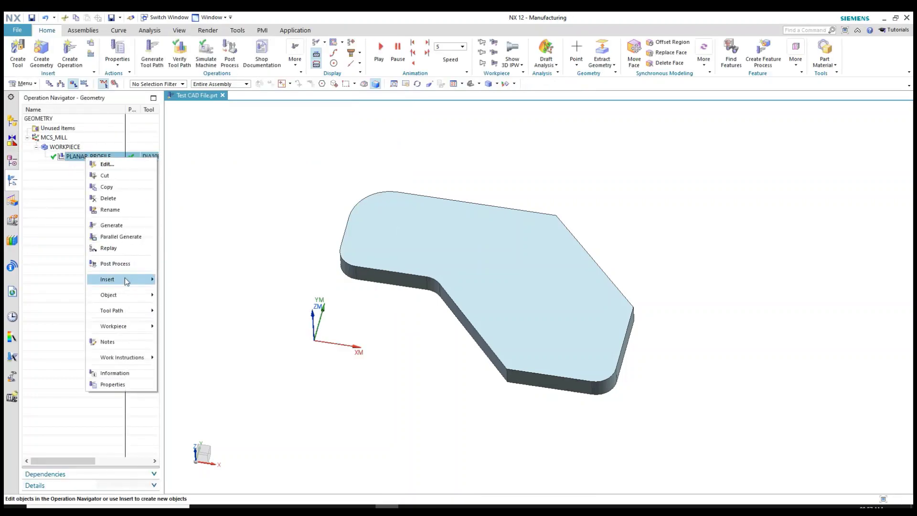
left_click(175, 281)
left_click(120, 124)
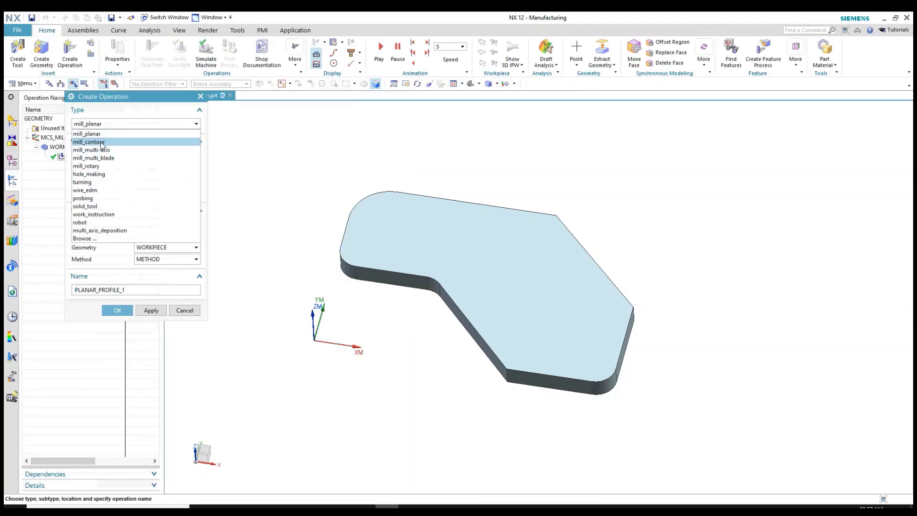
left_click(124, 140)
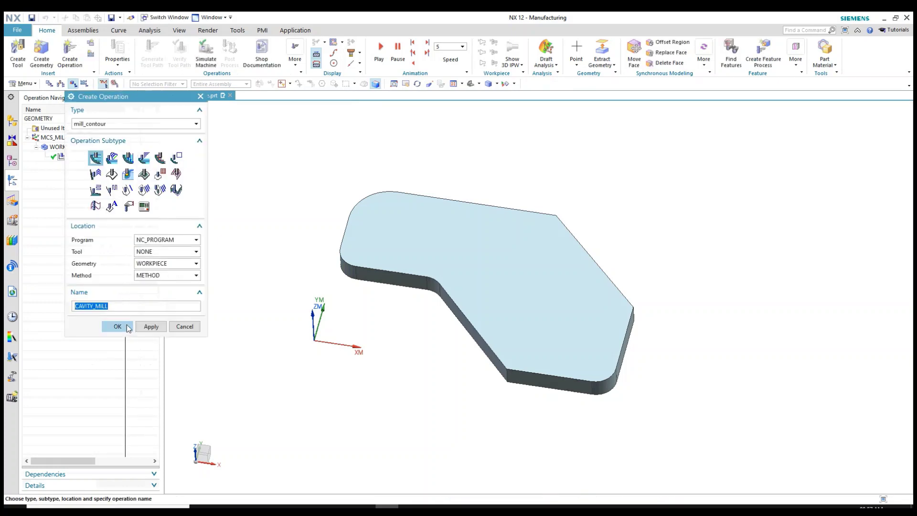
left_click(127, 325)
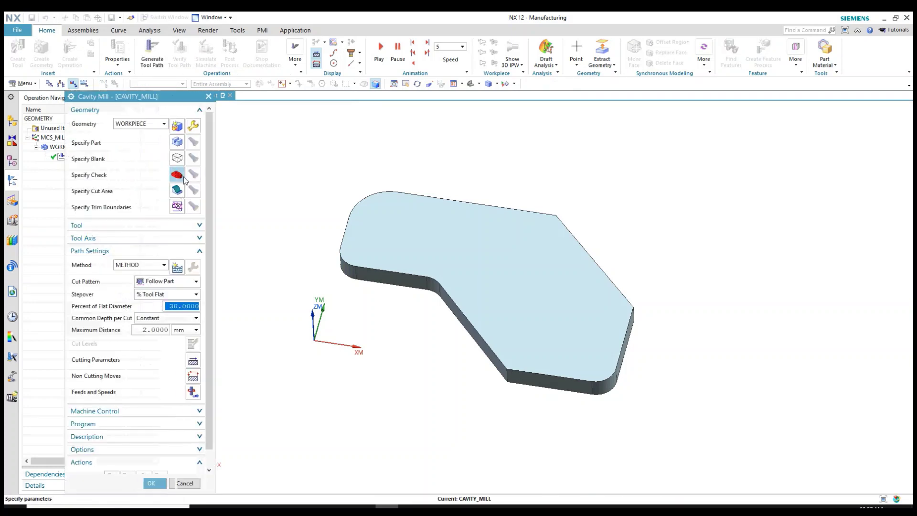
Step: Select the solid body as the part and choose the DIA10ENDMILL tool
left_click(176, 139)
left_click(448, 241)
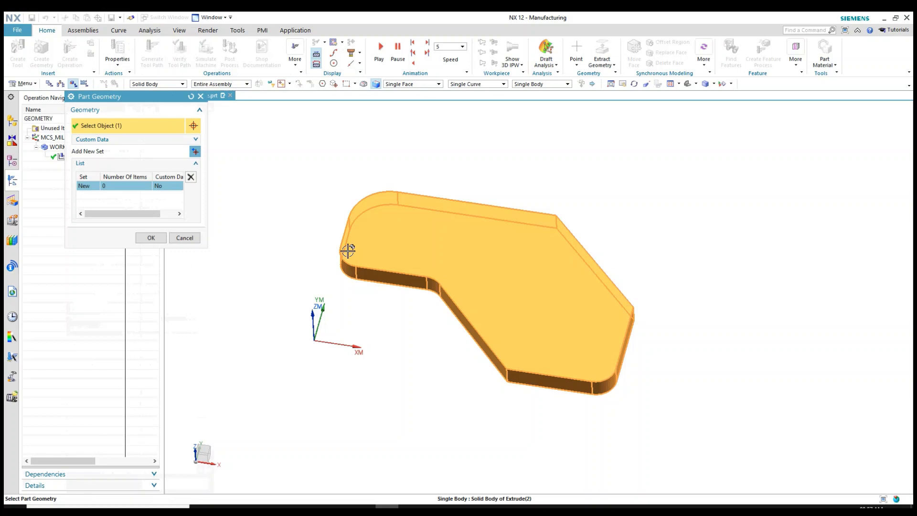
left_click(151, 247)
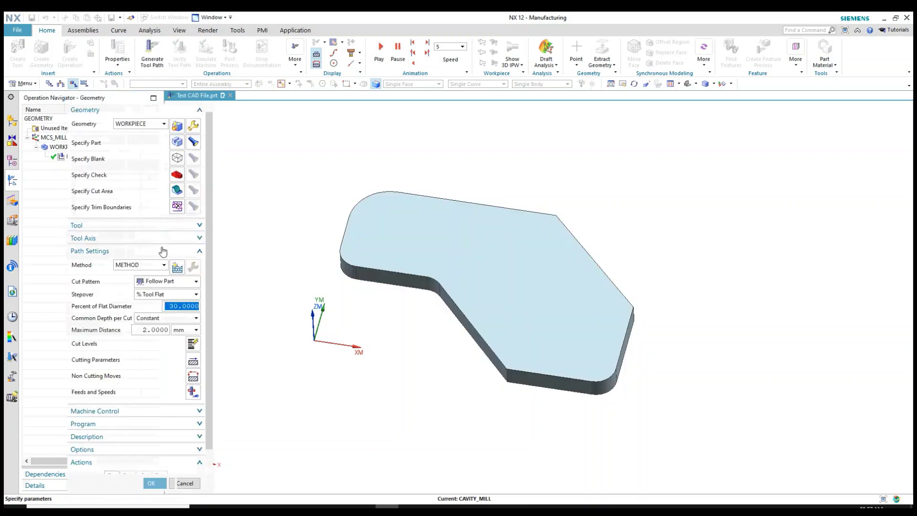
left_click(176, 241)
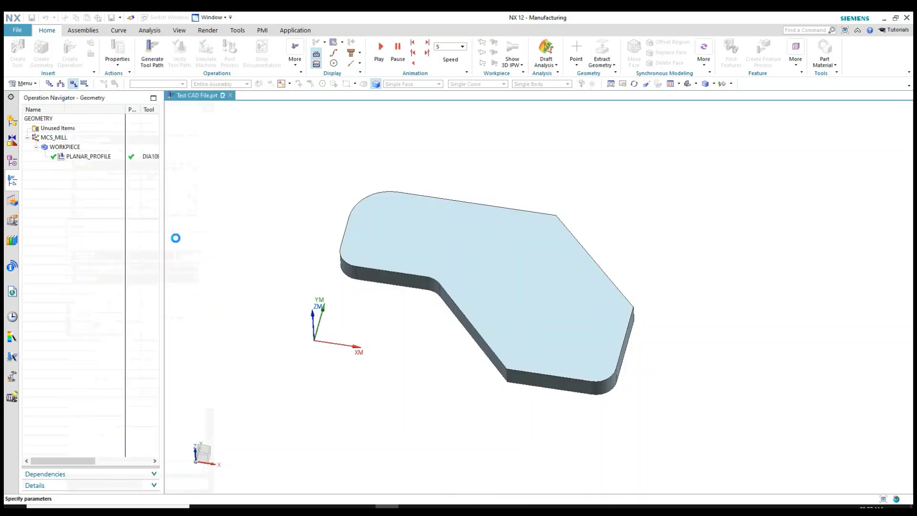
key("Escape")
left_click(162, 240)
Step: Assign the DIA10ENDMILL tool and set the cut pattern to Profile
left_click(148, 257)
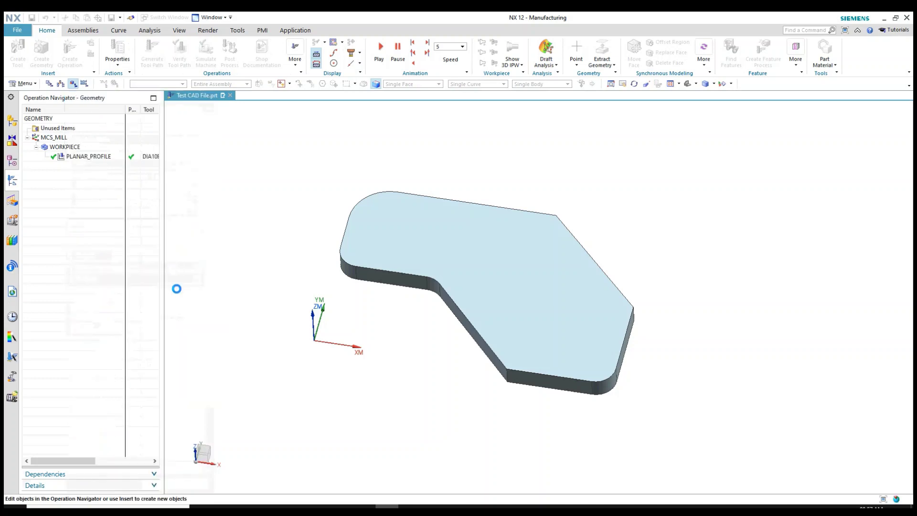
left_click(176, 340)
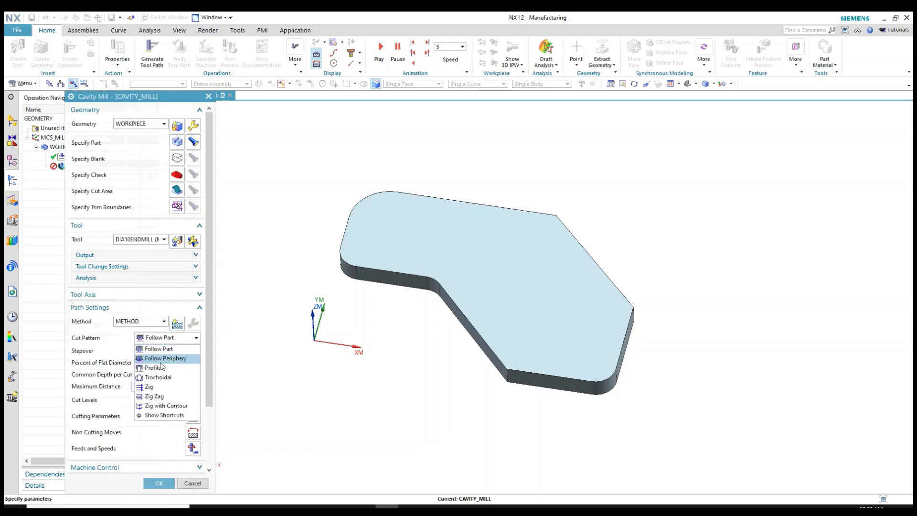
left_click(171, 369)
scroll(156, 374, "down", 3)
Step: Define cut levels with the part's bottom face as range bottom, cutting only at range bottom
left_click(193, 329)
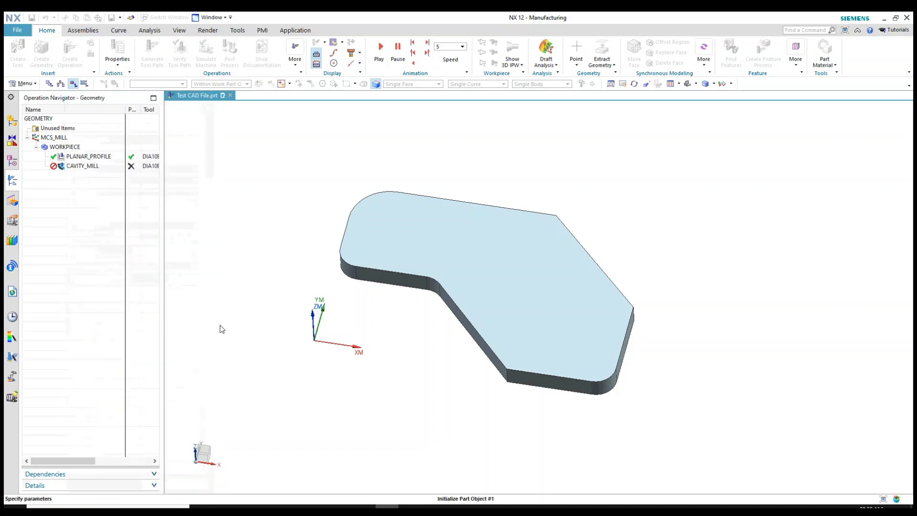
middle_click_drag(392, 340, 477, 283)
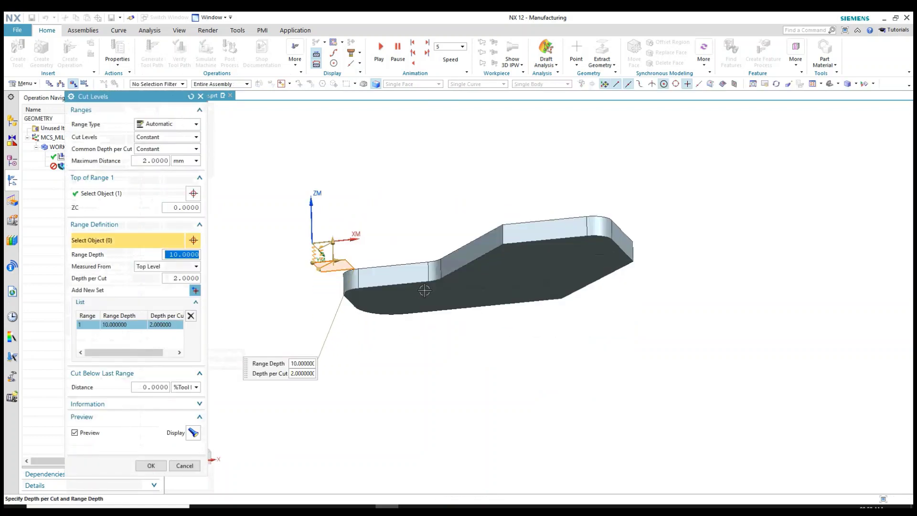
left_click(476, 284)
key("Home")
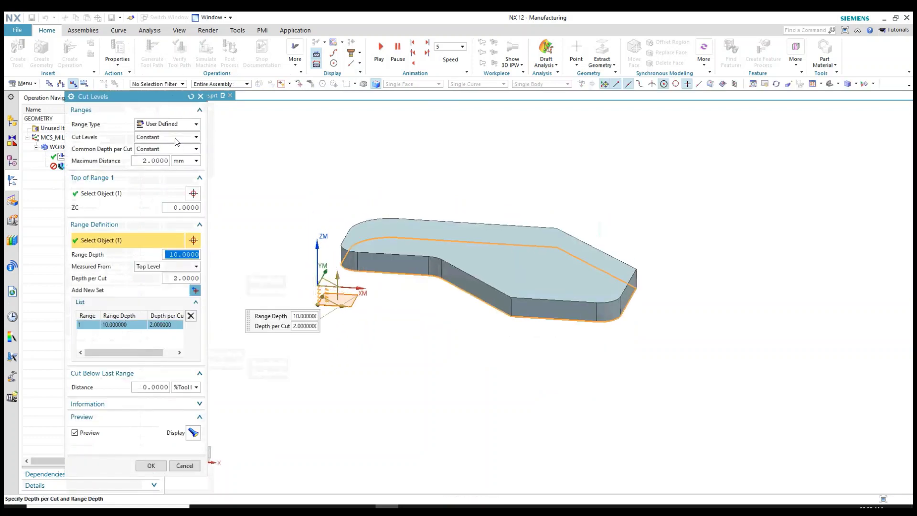
left_click(176, 138)
left_click(169, 155)
left_click(153, 440)
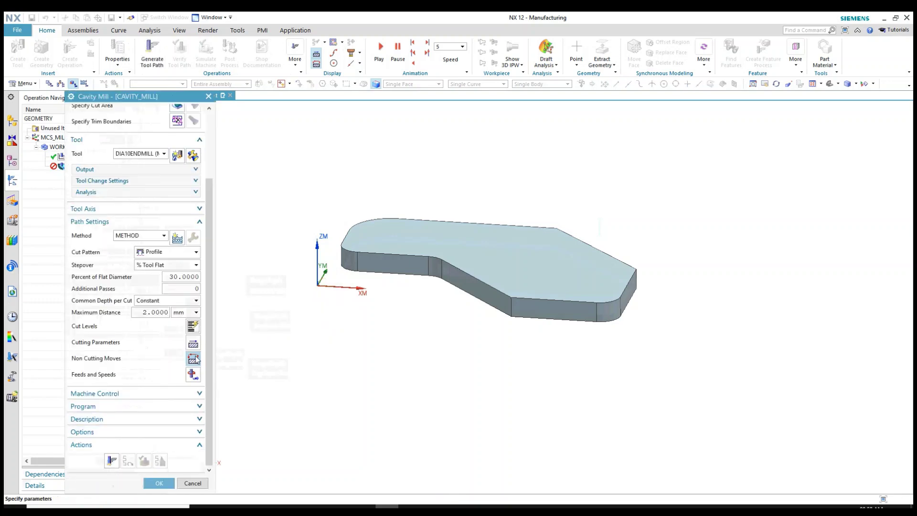
Step: Set non-cutting moves to Plunge engage for closed areas and Arc engage for open areas
left_click(194, 359)
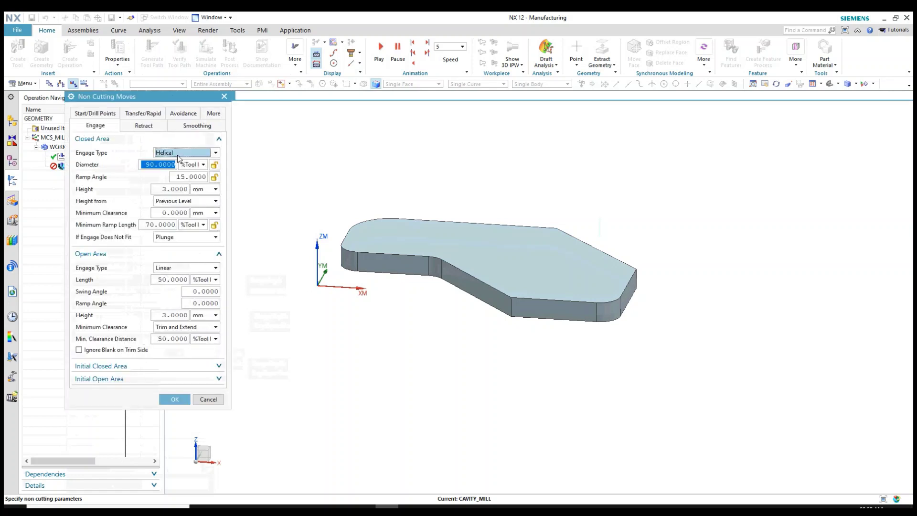
left_click(178, 152)
left_click(165, 186)
left_click(187, 208)
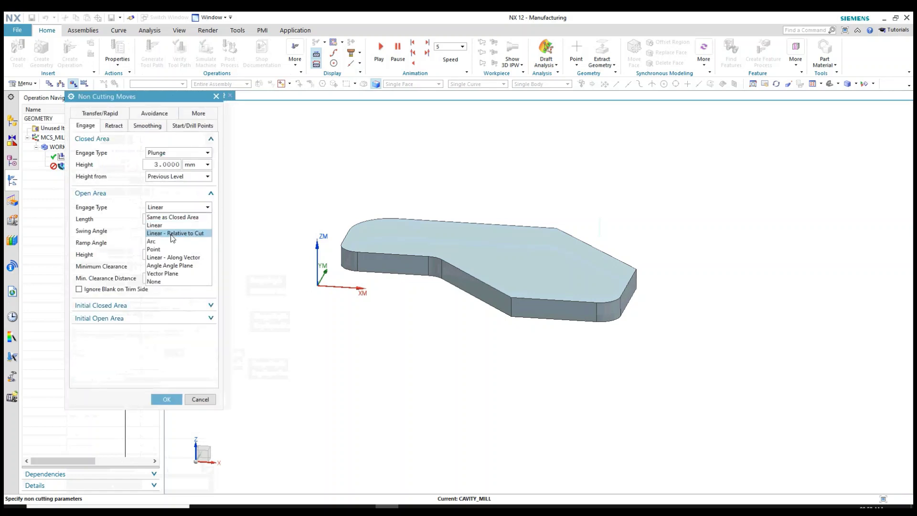
left_click(166, 240)
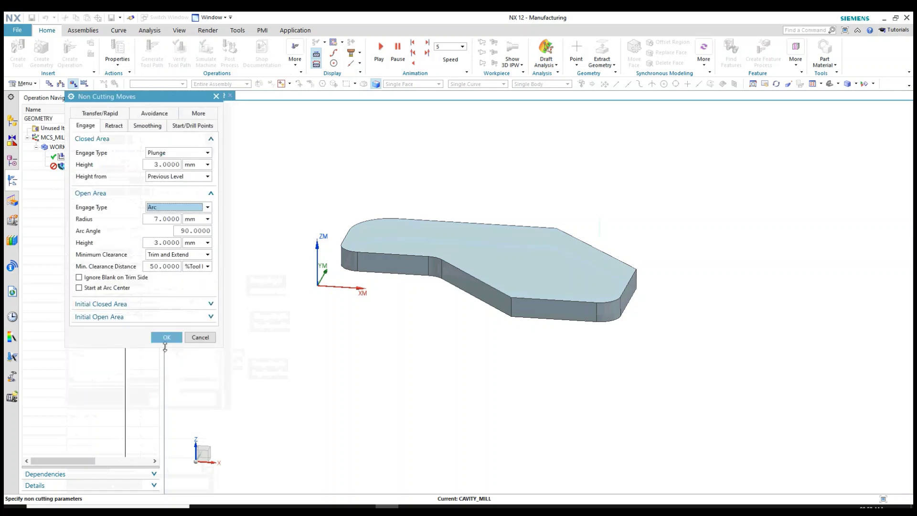
left_click(167, 338)
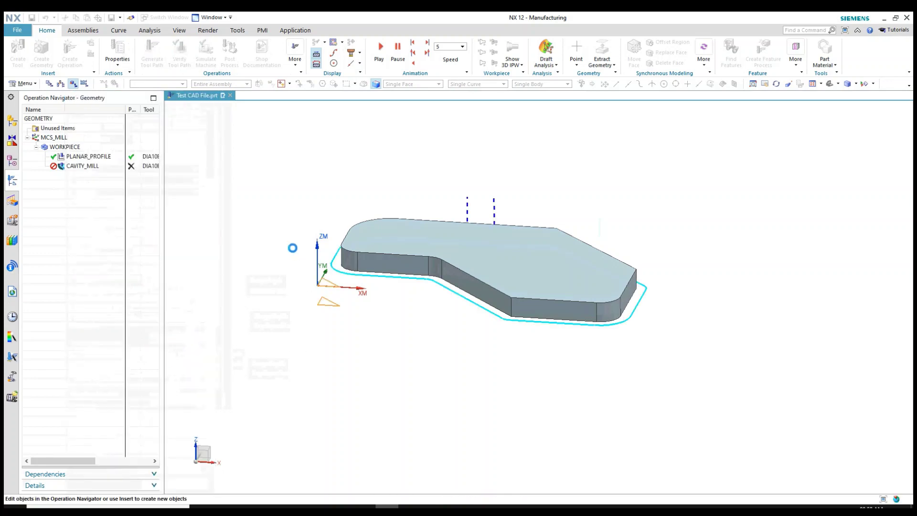
Step: Generate the CAVITY_MILL tool path
mouse_move(285, 252)
middle_mouse_down()
mouse_move(296, 313)
mouse_move(347, 302)
middle_mouse_up()
right_click(74, 169)
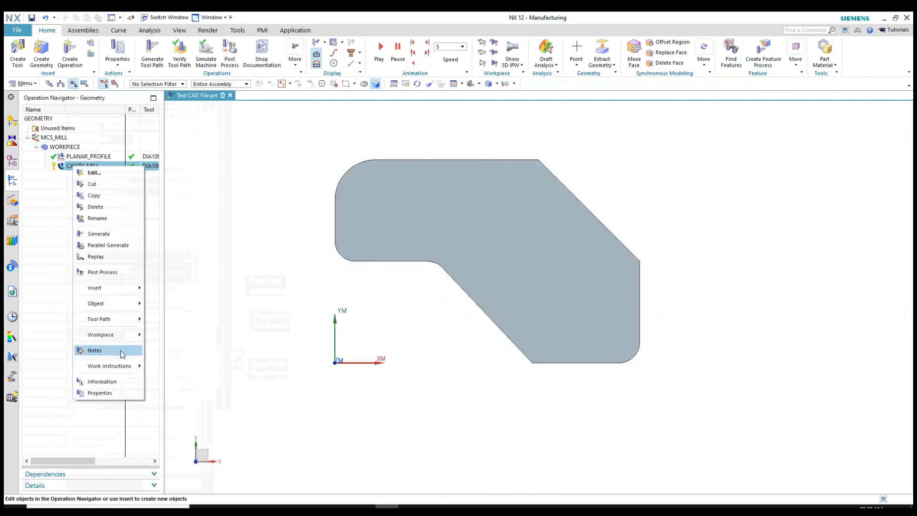
left_click(115, 393)
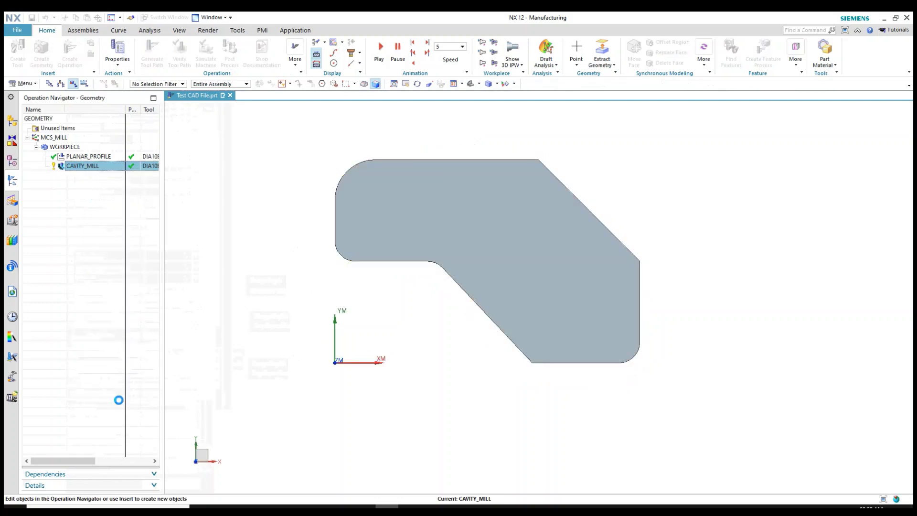
Step: Replay the CAVITY_MILL tool path, inspect it in a tilted 3D view, and accept
left_click(144, 461)
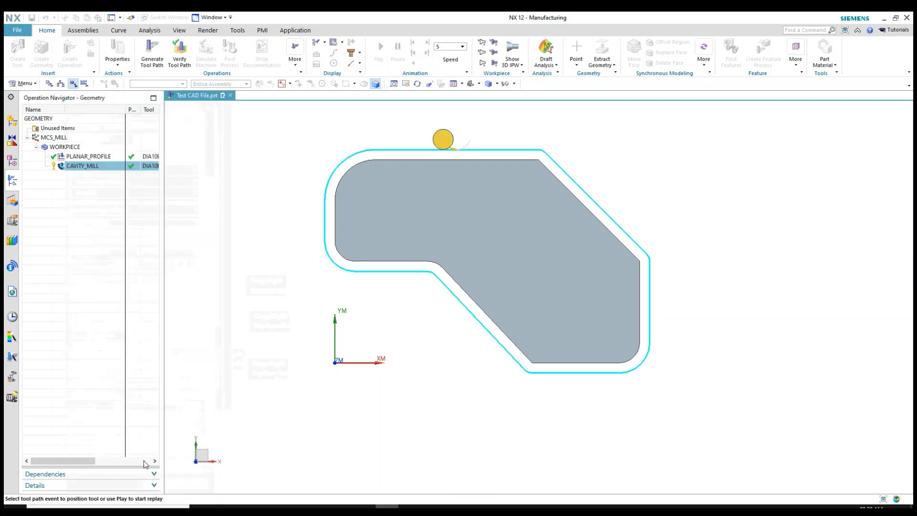
left_click(151, 464)
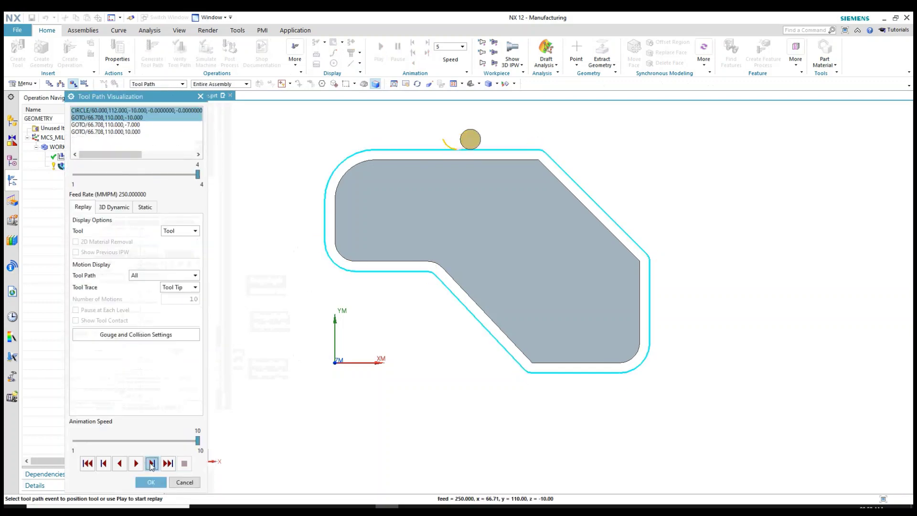
middle_click_drag(348, 384, 338, 363)
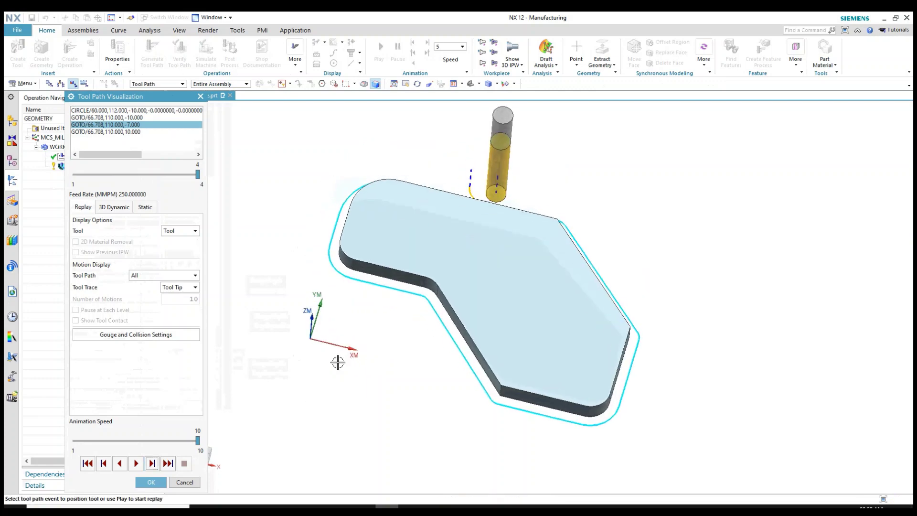
left_click(151, 481)
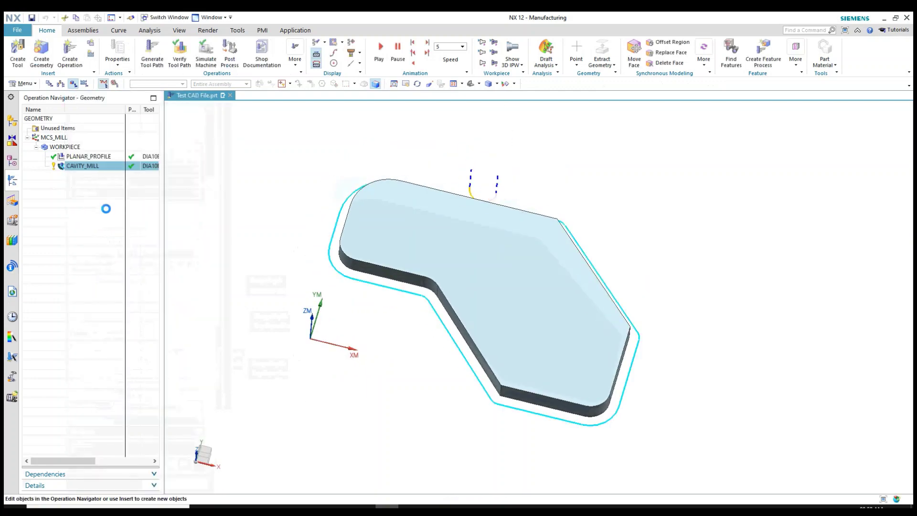
left_click(152, 460)
Step: Set up MILL_3_AXIS post-processing for CAVITY_MILL, renaming the ptp output file with 'Model'
right_click(97, 169)
left_click(135, 274)
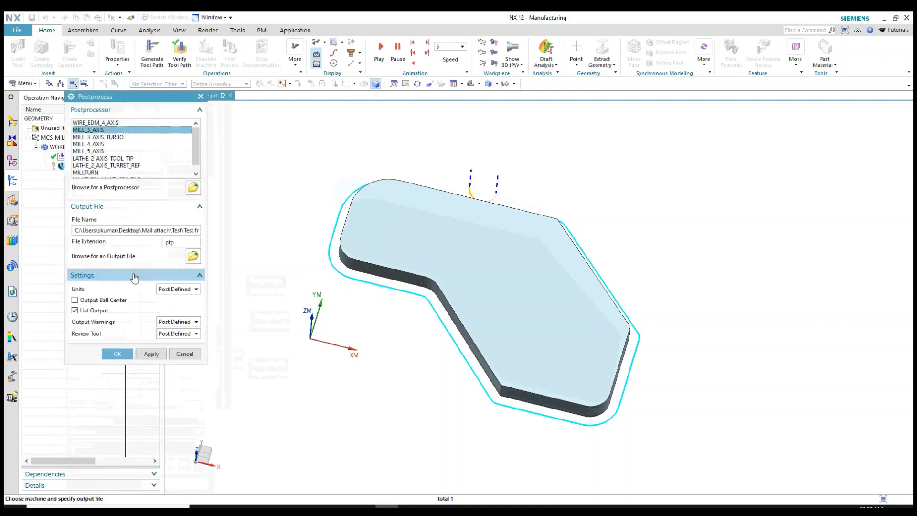
left_click(192, 256)
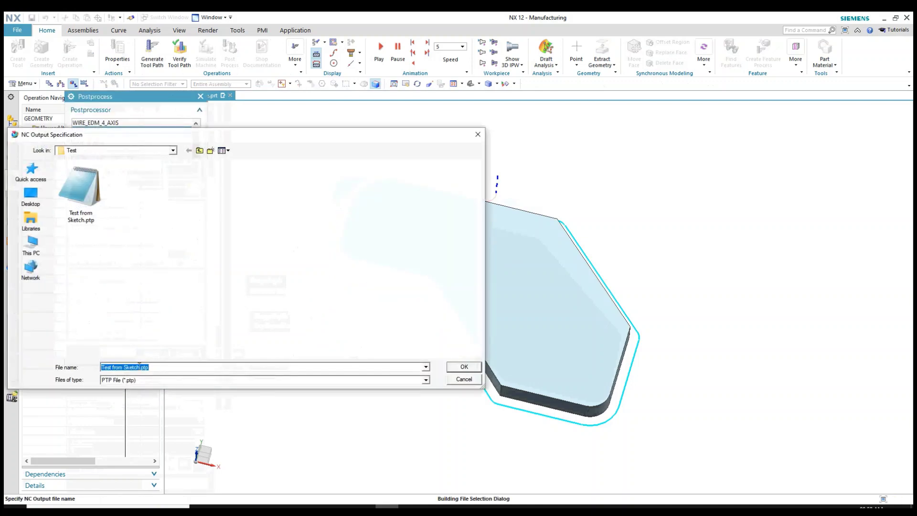
left_click(143, 368)
key("BackSpace")
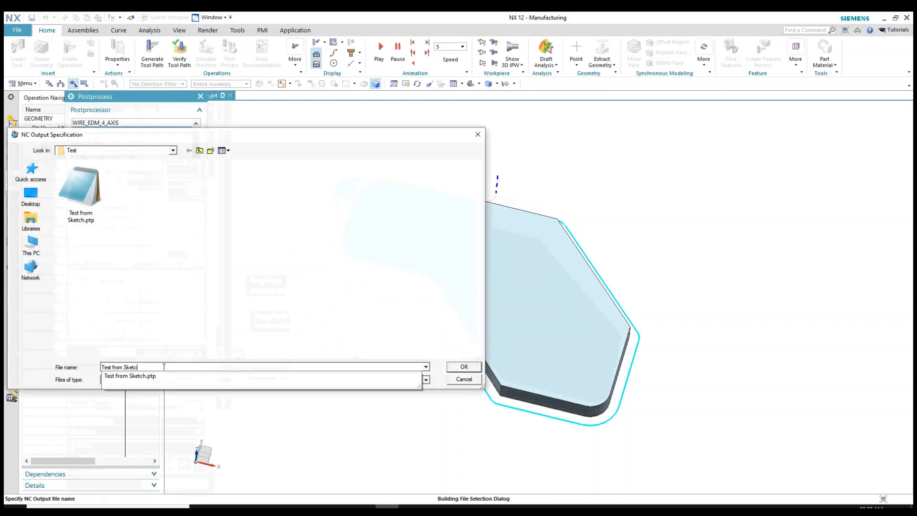
type("Model")
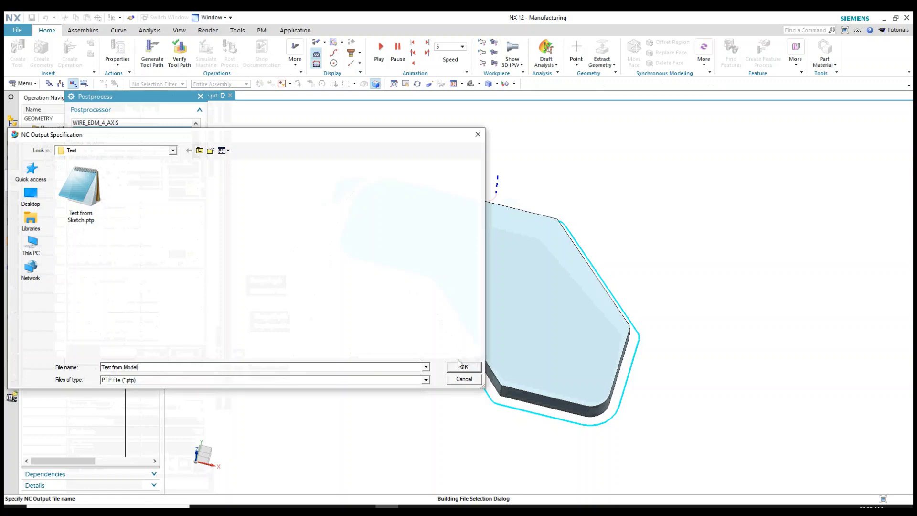
left_click(461, 366)
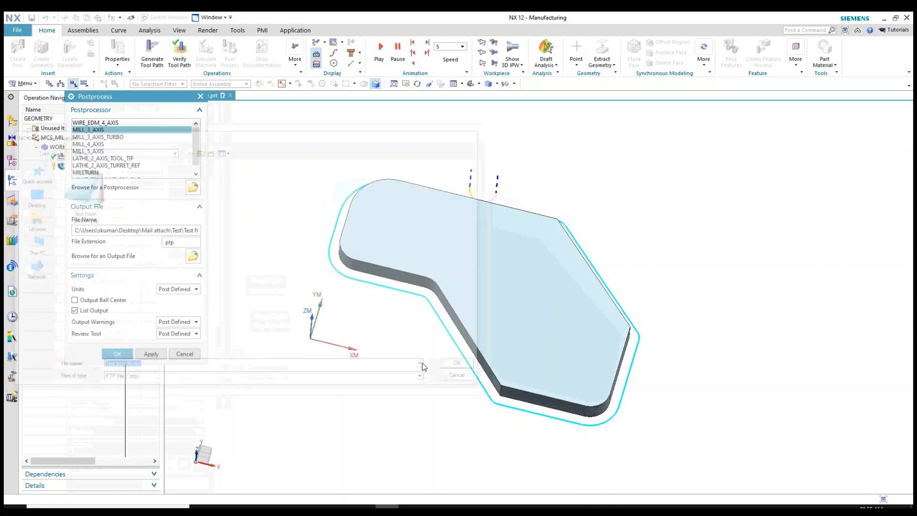
Step: Produce the NC G-code, review the listing, and close it
left_click(118, 354)
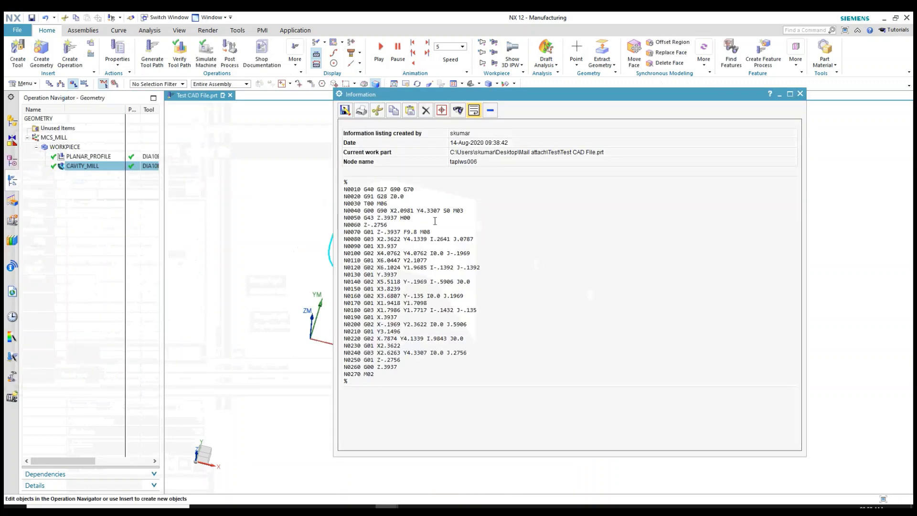
left_click_drag(372, 204, 427, 371)
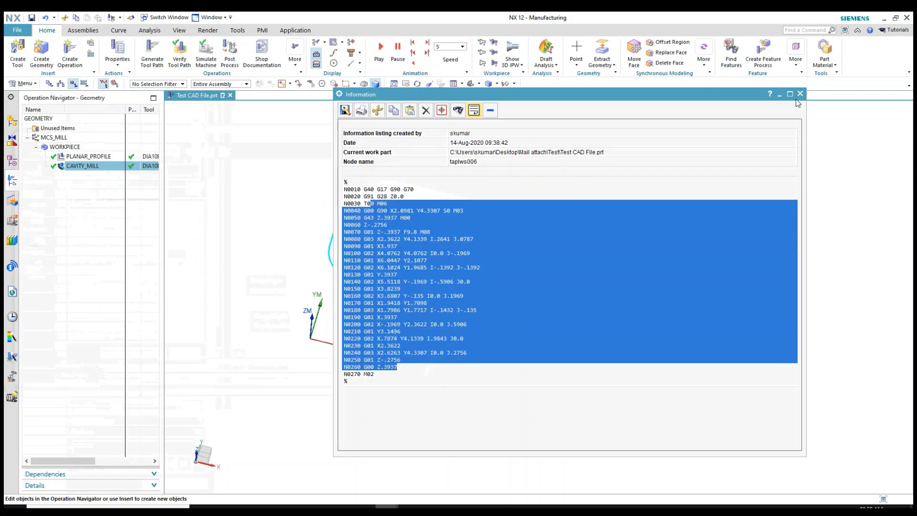
left_click(731, 175)
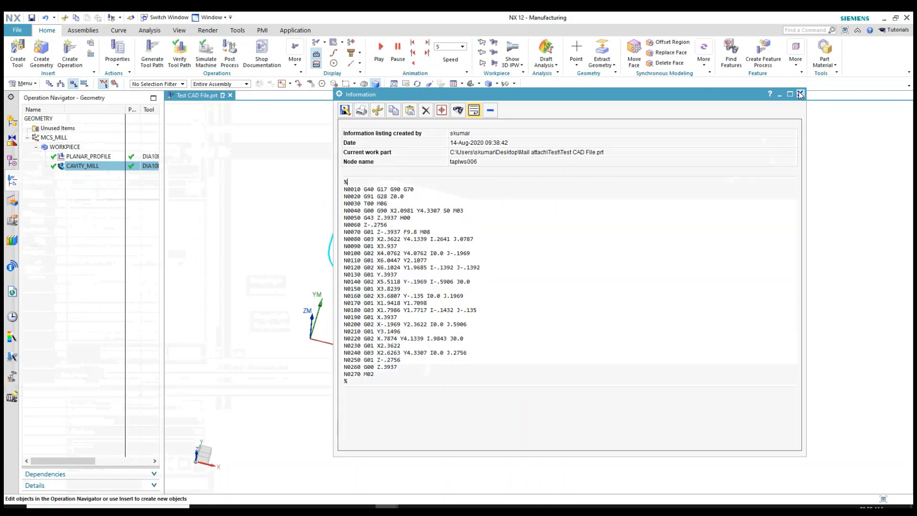
left_click(801, 94)
left_click(237, 30)
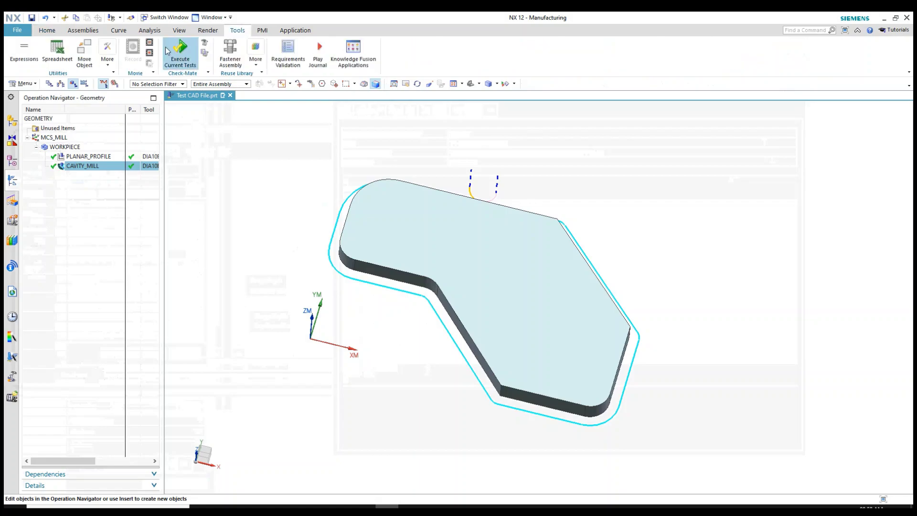